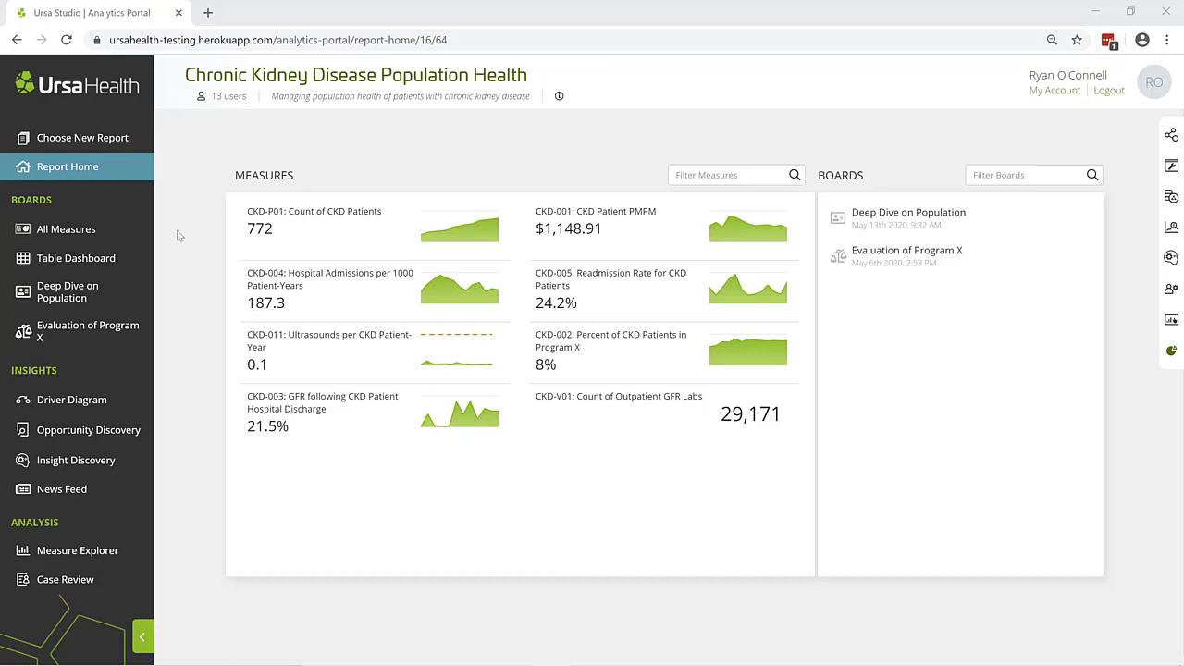
From the All Measures board, start pinning the CKD-P01: Count of CKD Patients measure with the annotation "Check out the trend."
{"action": "left_click", "coordinate": [130, 229]}
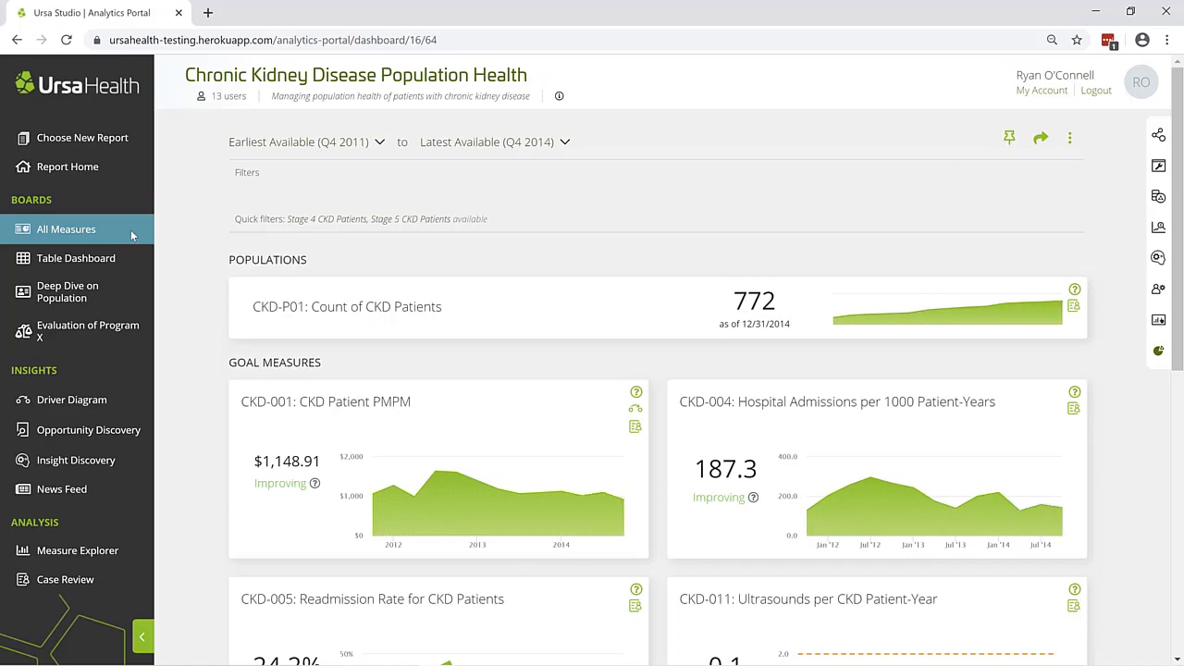
{"action": "left_click", "coordinate": [1002, 140]}
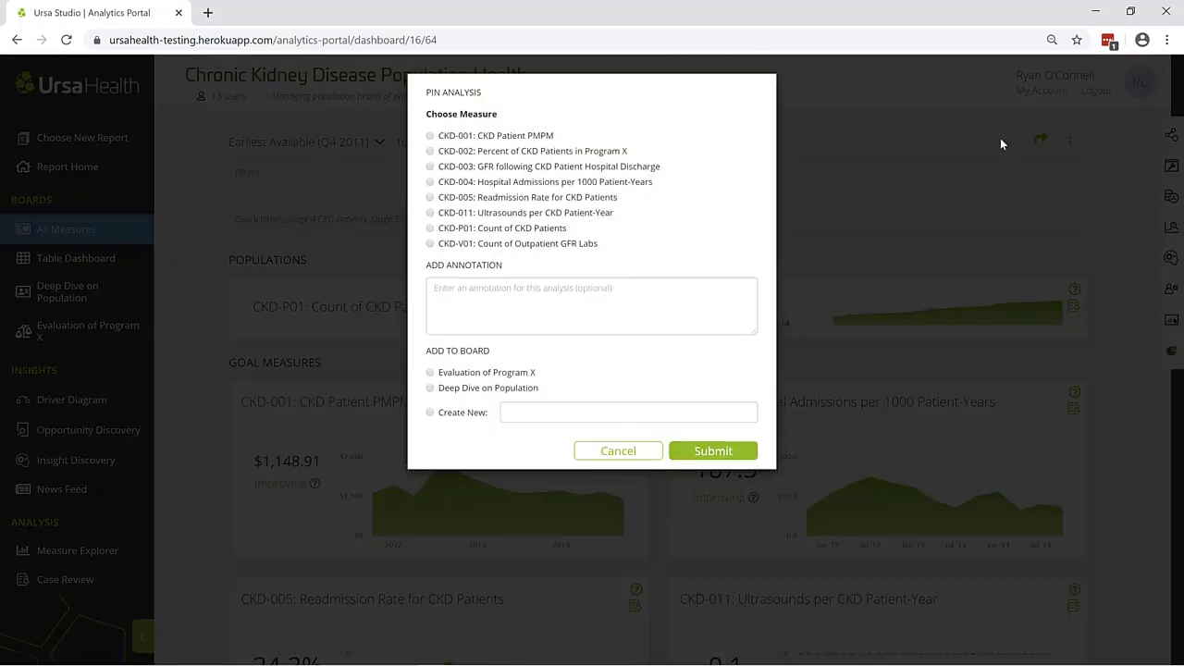
{"action": "left_click", "coordinate": [562, 230]}
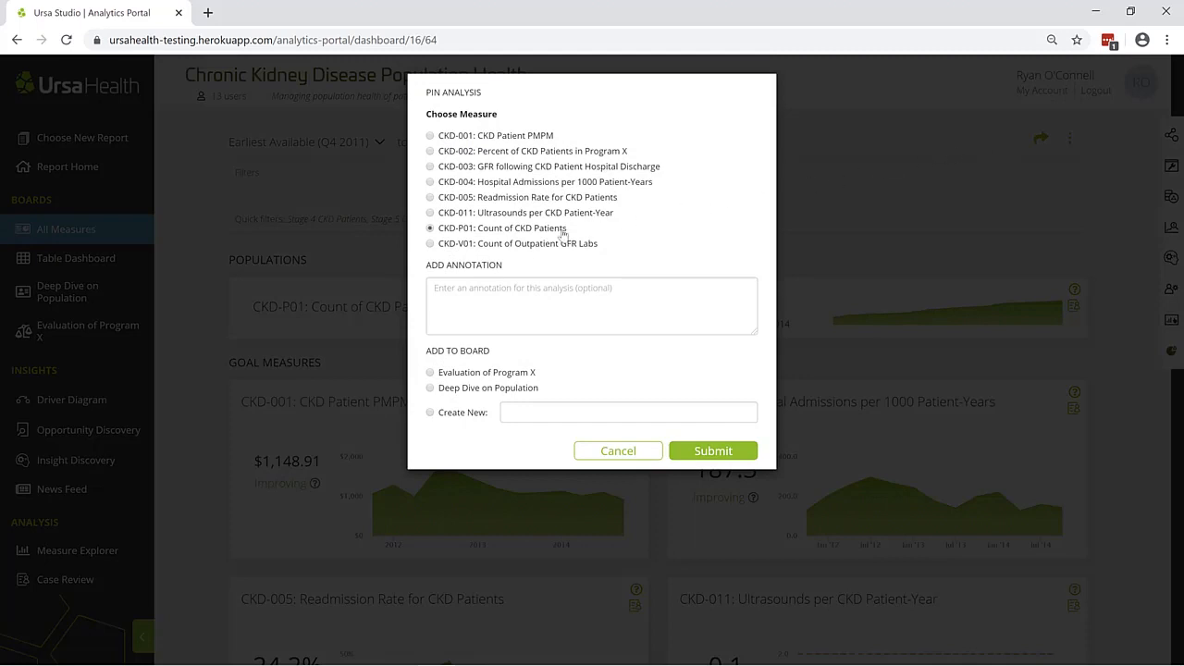
{"action": "left_click", "coordinate": [540, 293]}
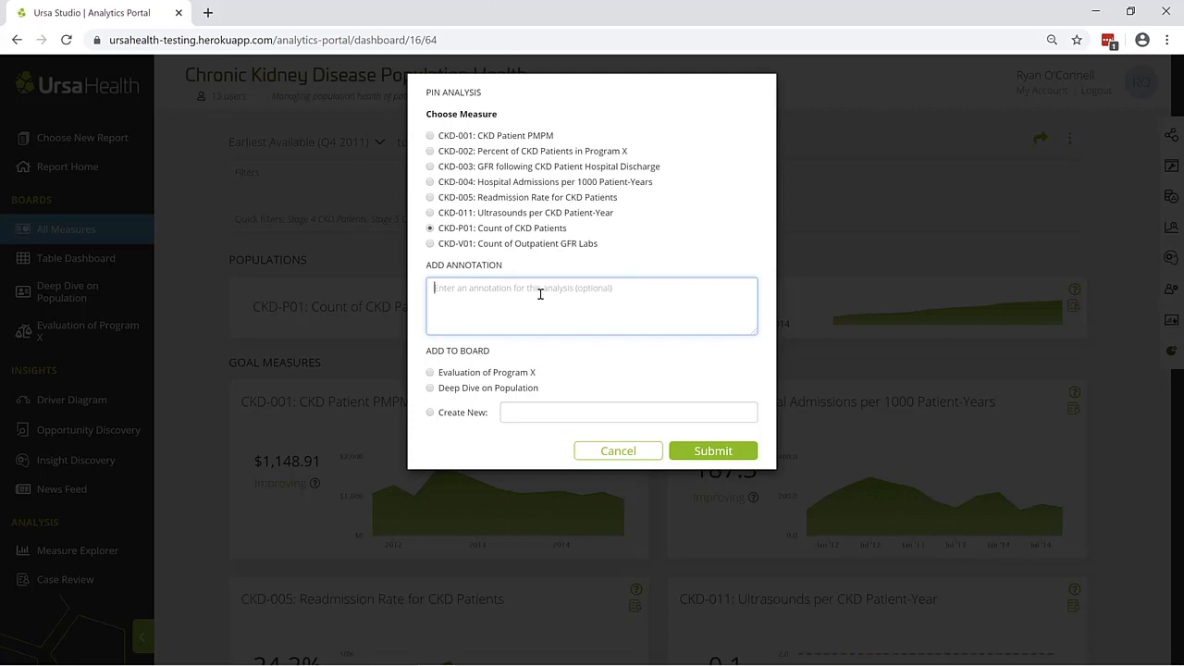
{"action": "type", "text": "Check out the trend"}
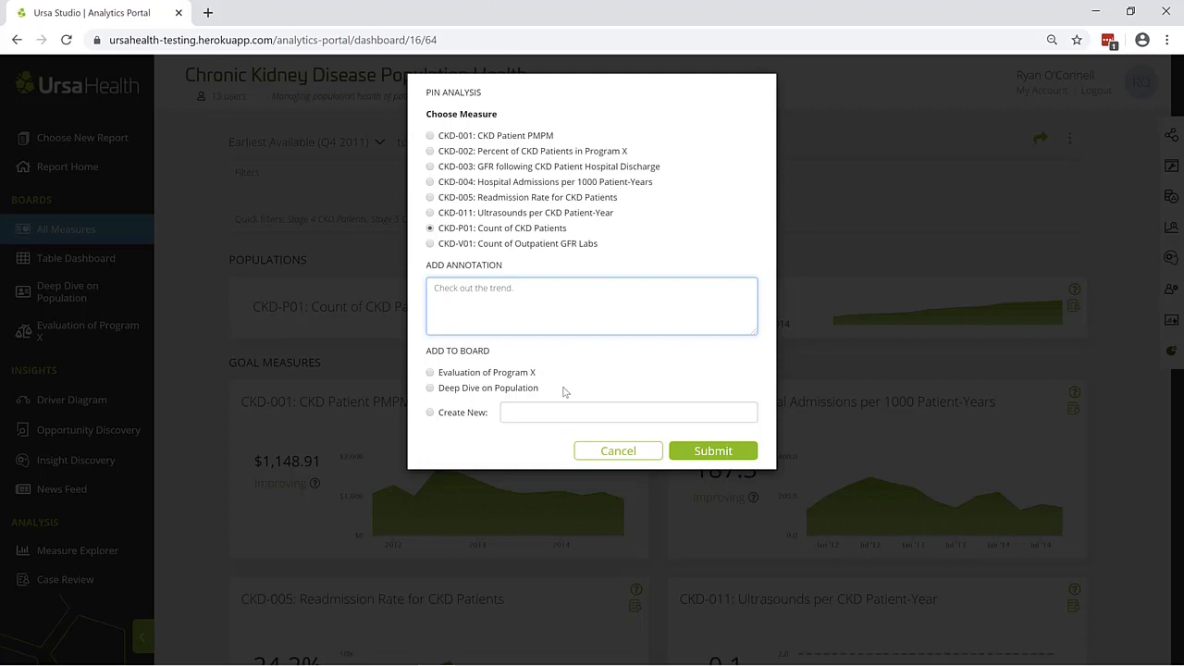
Add the pinned measure to a new board named "Training" and submit it
{"action": "left_click", "coordinate": [474, 415]}
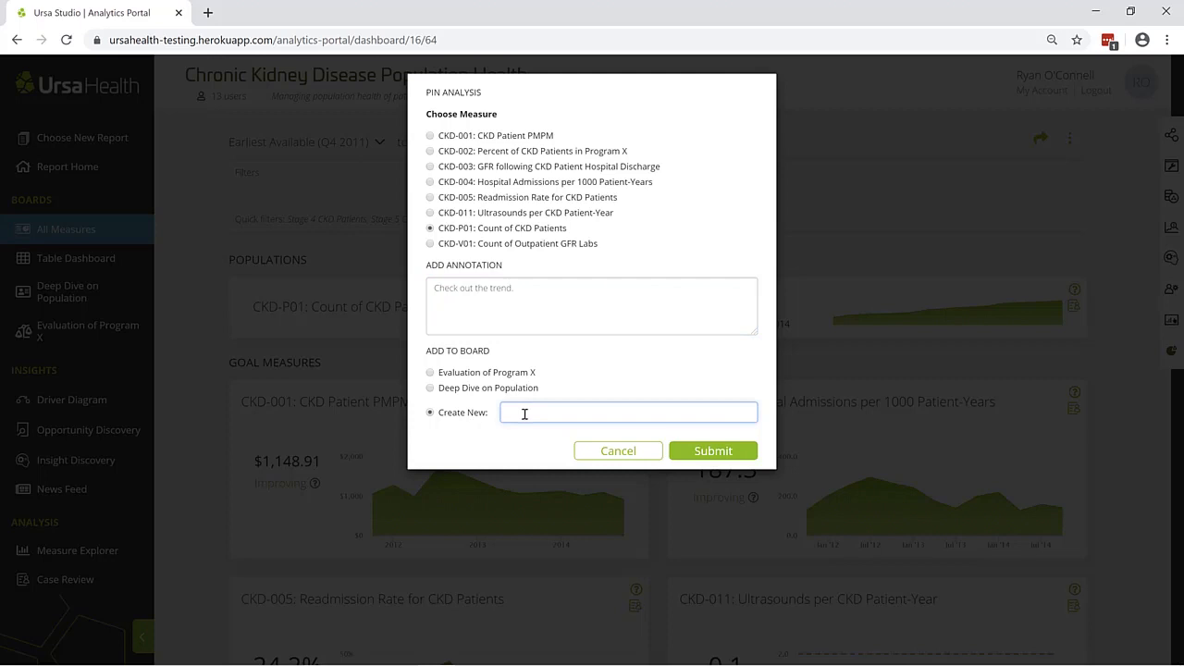
{"action": "type", "text": "Training"}
{"action": "left_click", "coordinate": [712, 453]}
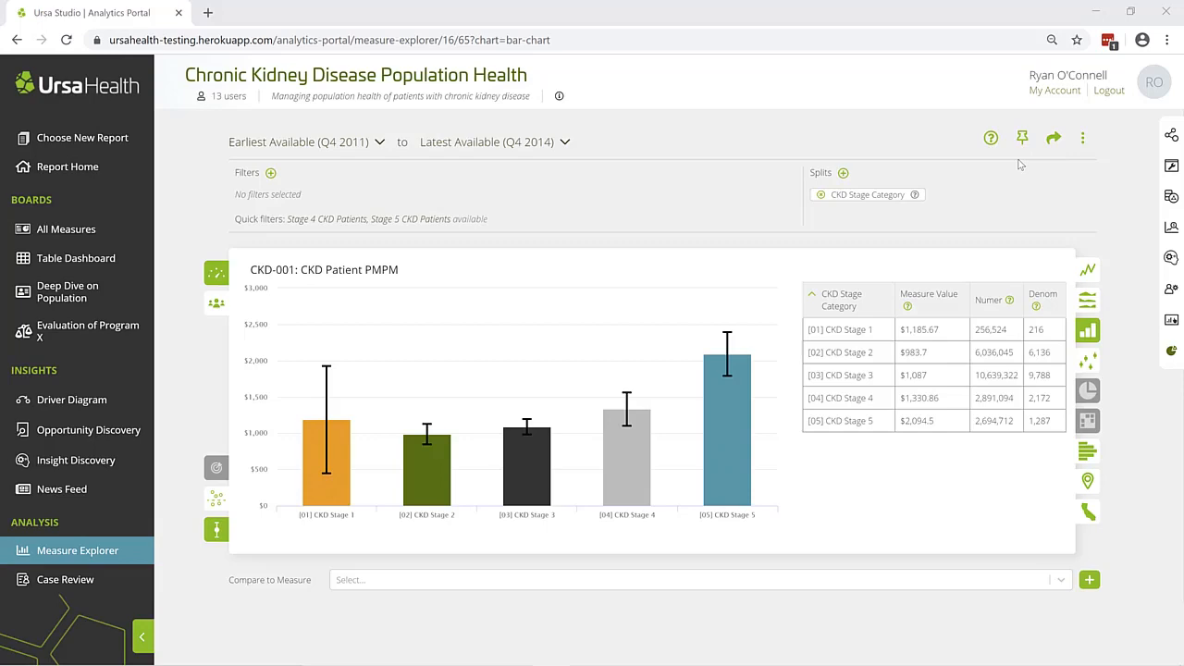
Pin the CKD Patient PMPM bar chart to the Training board with caption "CKD Patient PMPM:" and CKD Stage Category as filter dimension
{"action": "left_click", "coordinate": [1023, 141]}
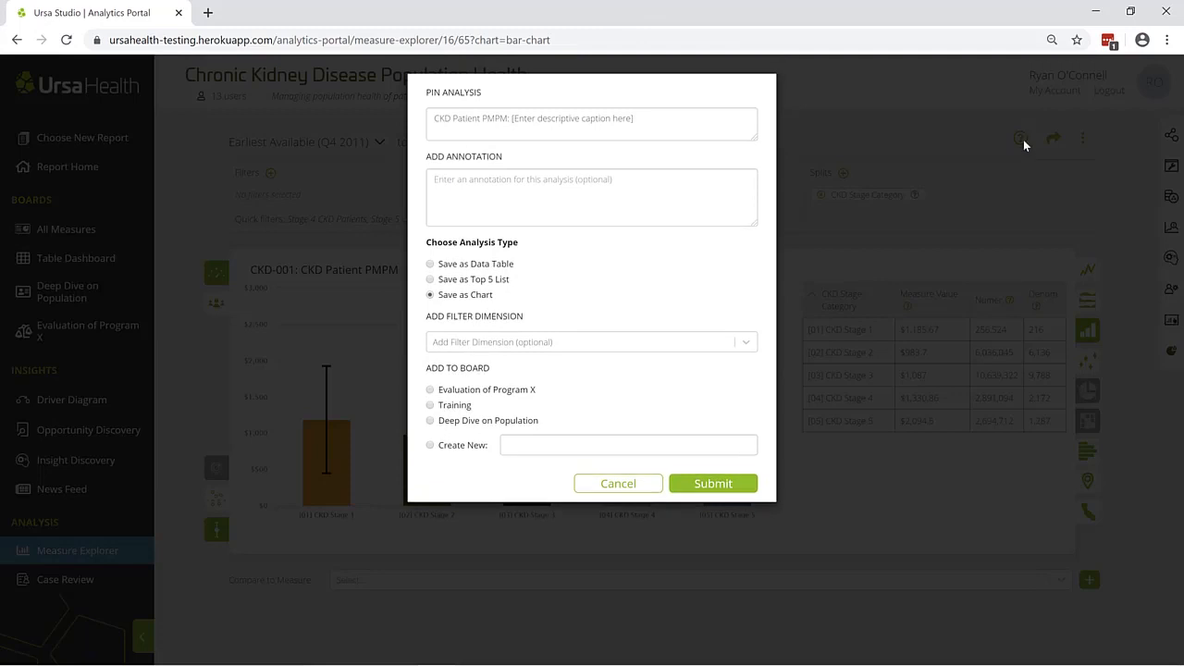
{"action": "left_click", "coordinate": [511, 119]}
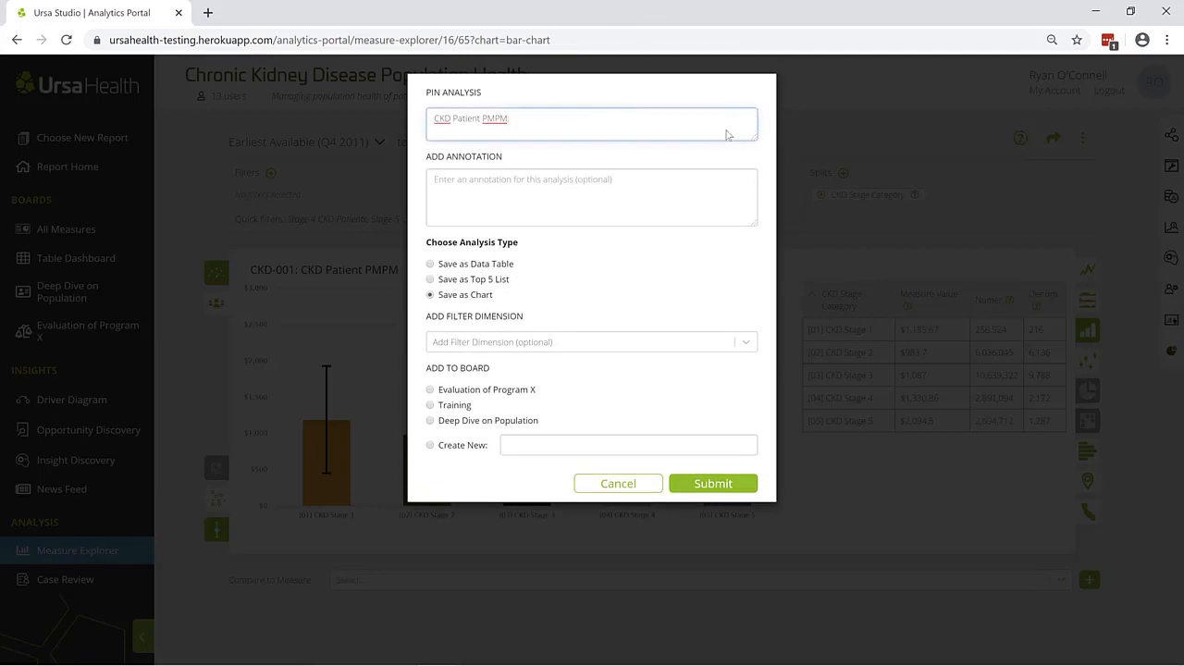
{"action": "left_click", "coordinate": [511, 189]}
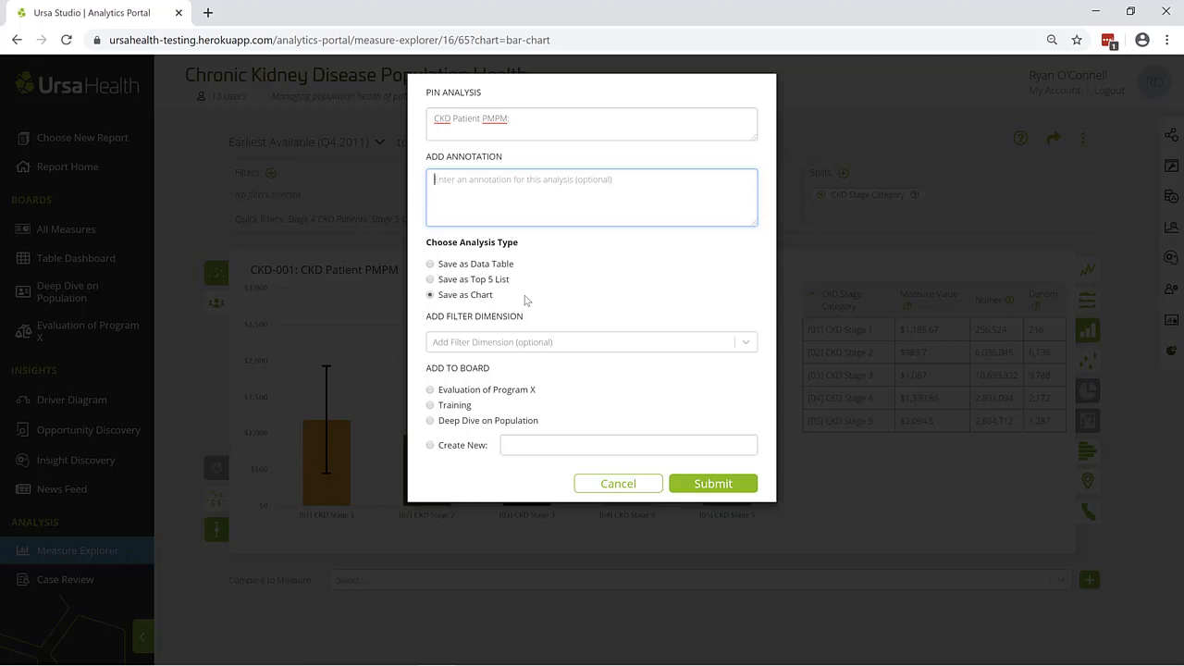
{"action": "left_click", "coordinate": [526, 344]}
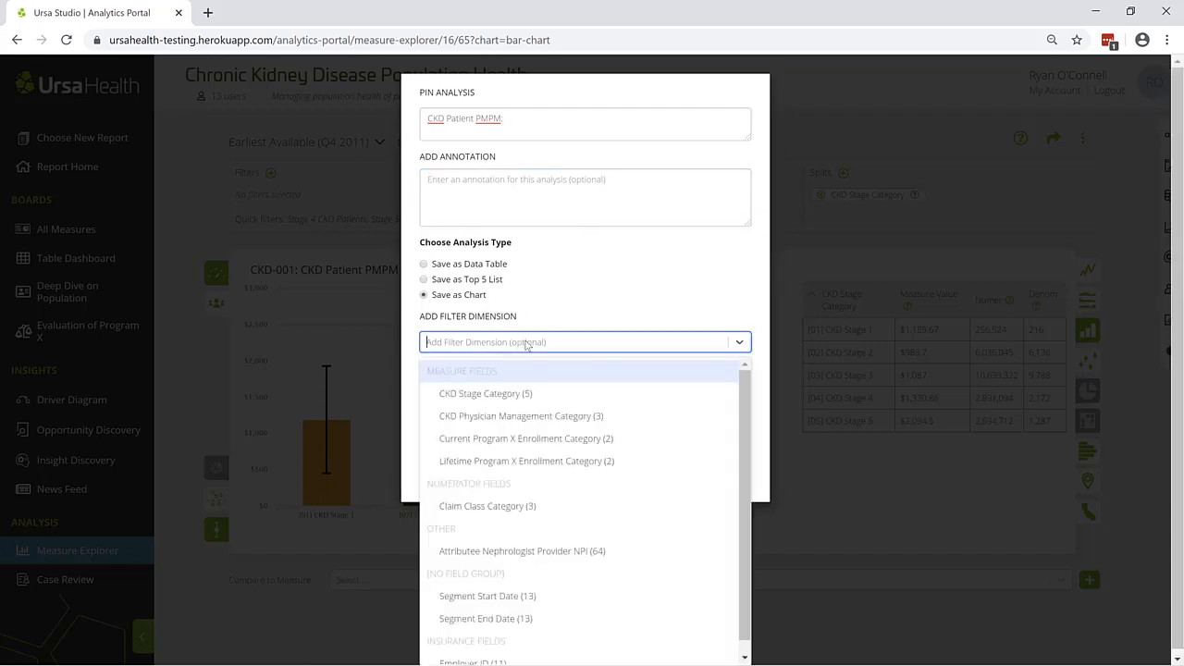
{"action": "left_click", "coordinate": [523, 395]}
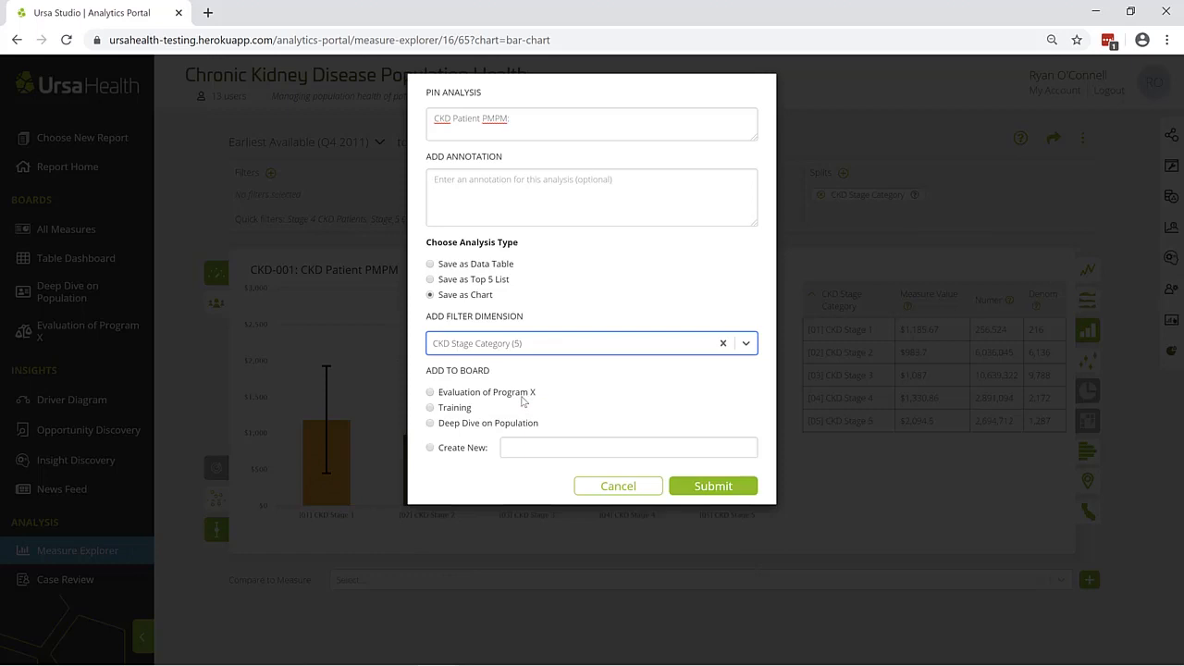
{"action": "left_click", "coordinate": [465, 412]}
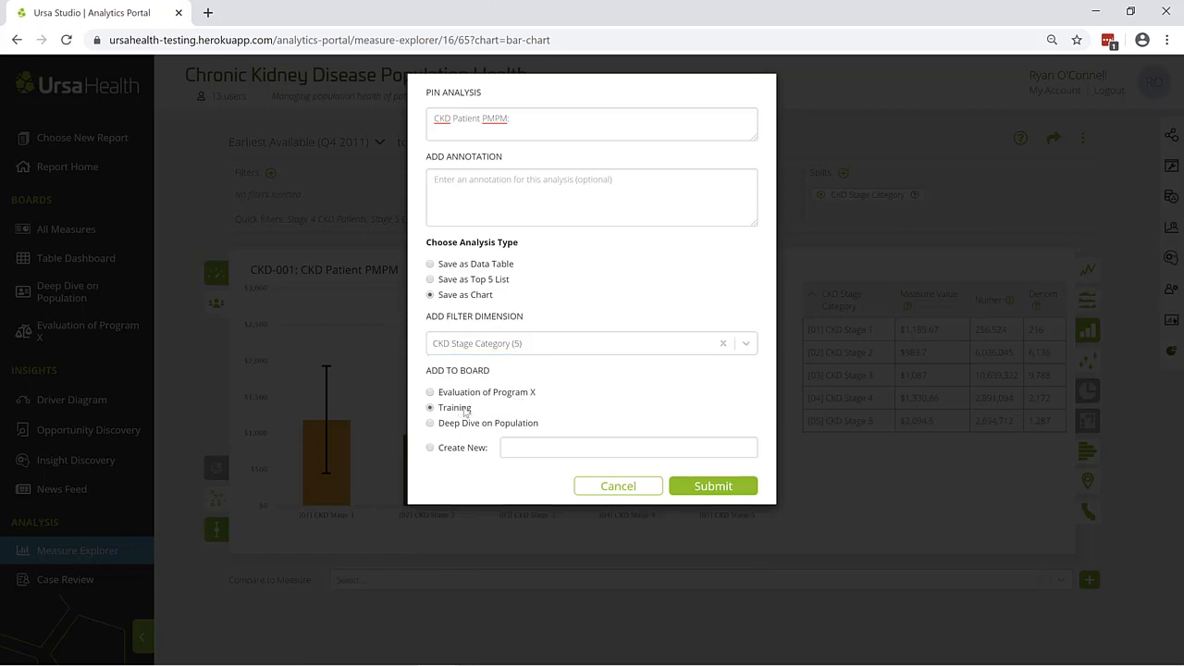
{"action": "left_click", "coordinate": [695, 486]}
{"action": "scroll", "coordinate": [697, 487], "scroll_direction": "down", "scroll_amount": 5}
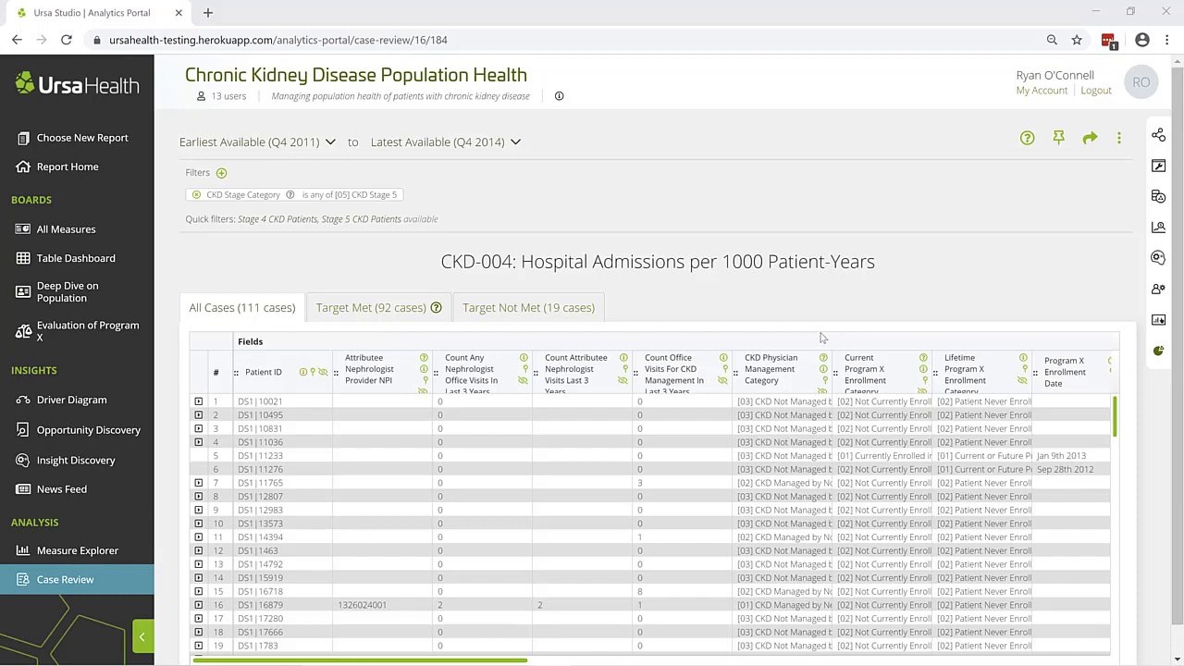
{"action": "left_click", "coordinate": [1058, 138]}
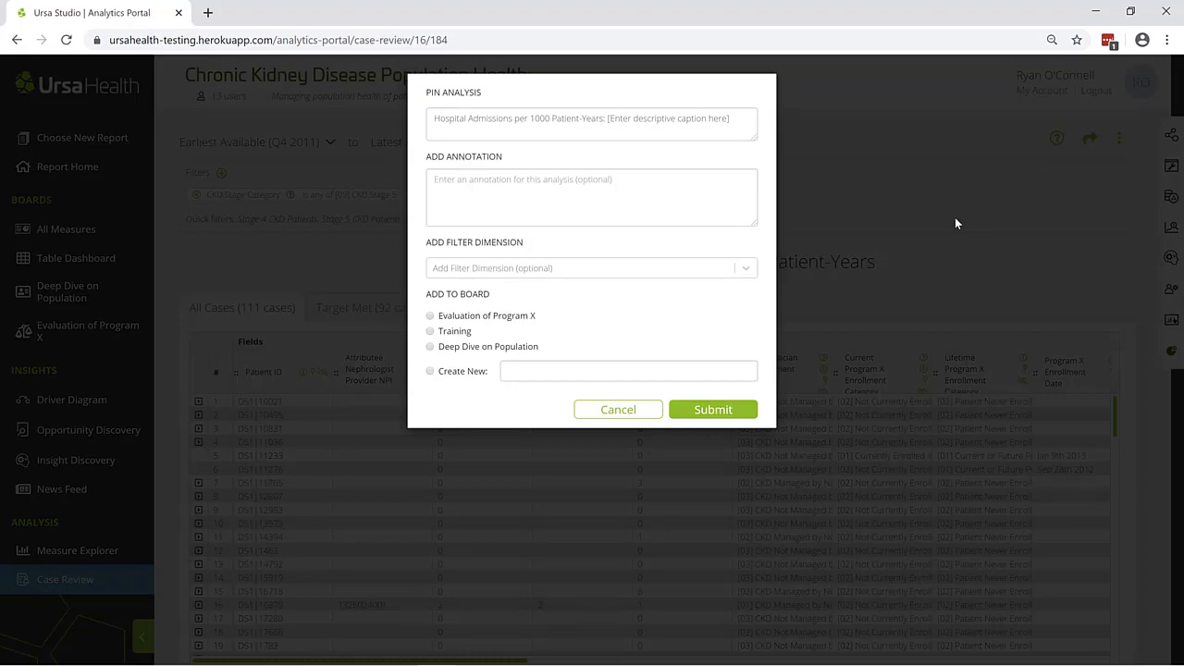
{"action": "left_click", "coordinate": [955, 219]}
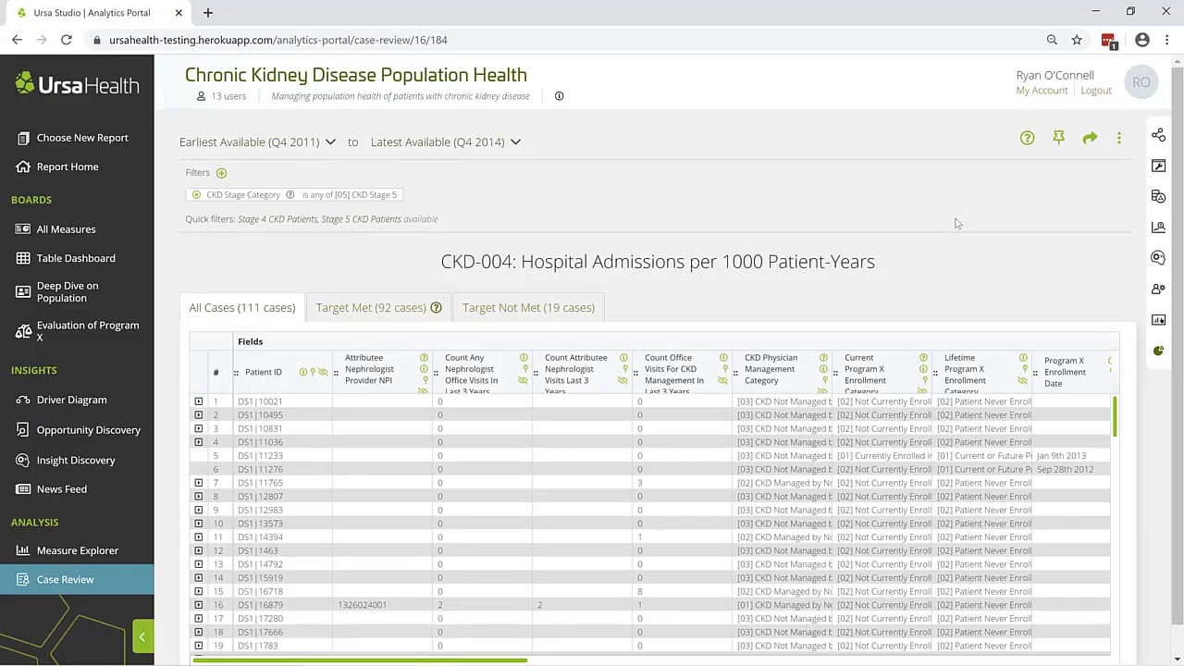
Pin the first four columns of the case table, from Patient ID through Count Attributee Nephrologist Visits Last 3 Years
{"action": "left_click", "coordinate": [311, 372]}
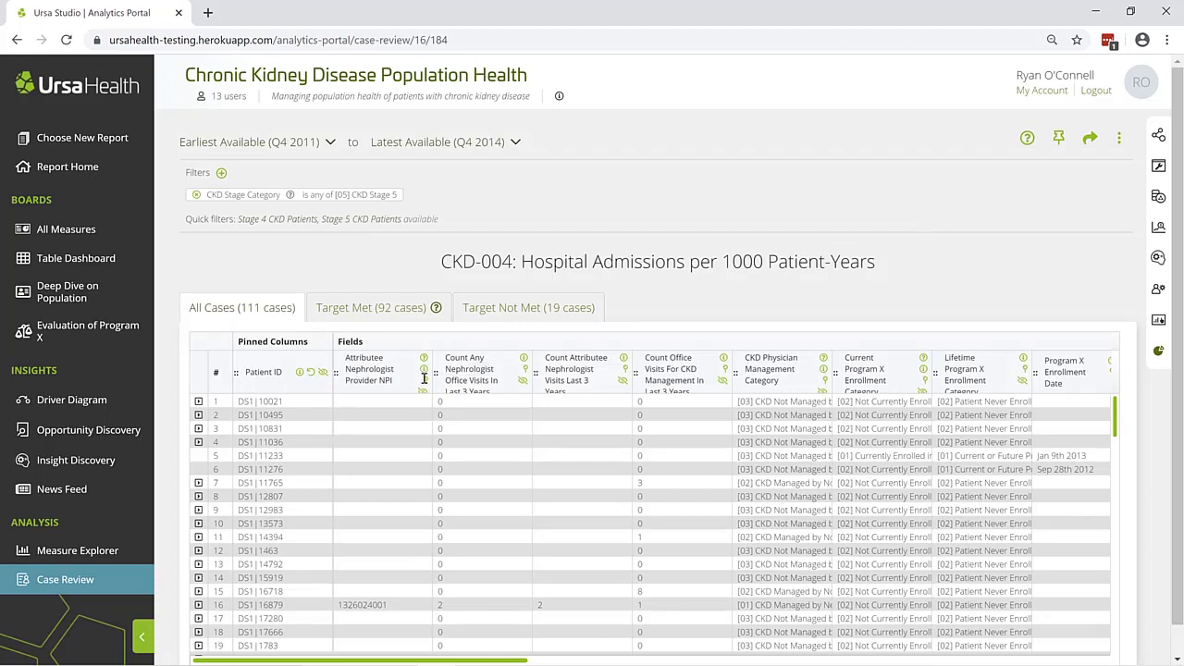
{"action": "left_click", "coordinate": [424, 382]}
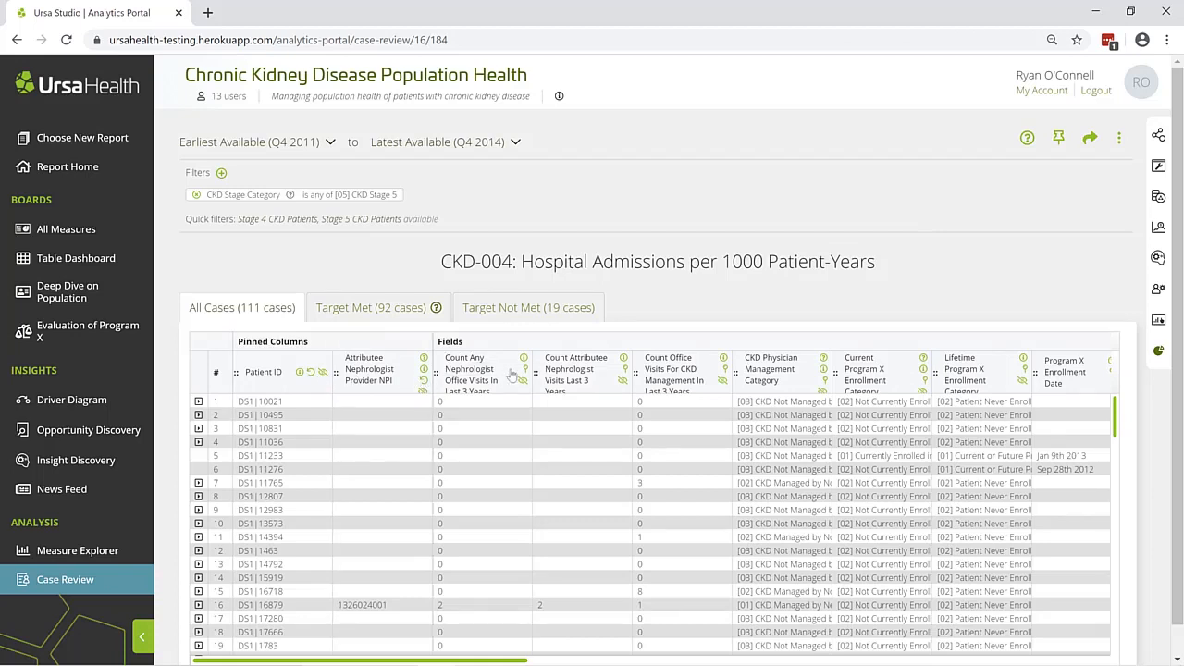
{"action": "left_click", "coordinate": [524, 370]}
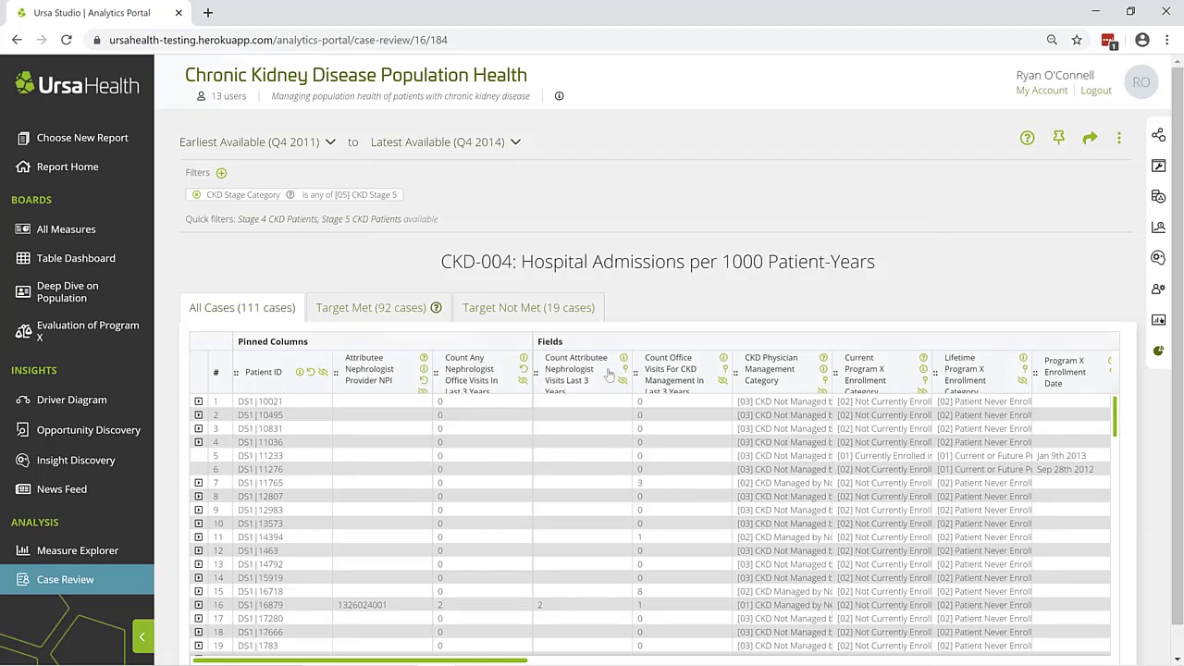
{"action": "left_click", "coordinate": [625, 370]}
Pin the Hospital Admissions per 1000 Patient-Years case table to the Training board, leaving caption and annotation at their defaults
{"action": "left_click", "coordinate": [1059, 138]}
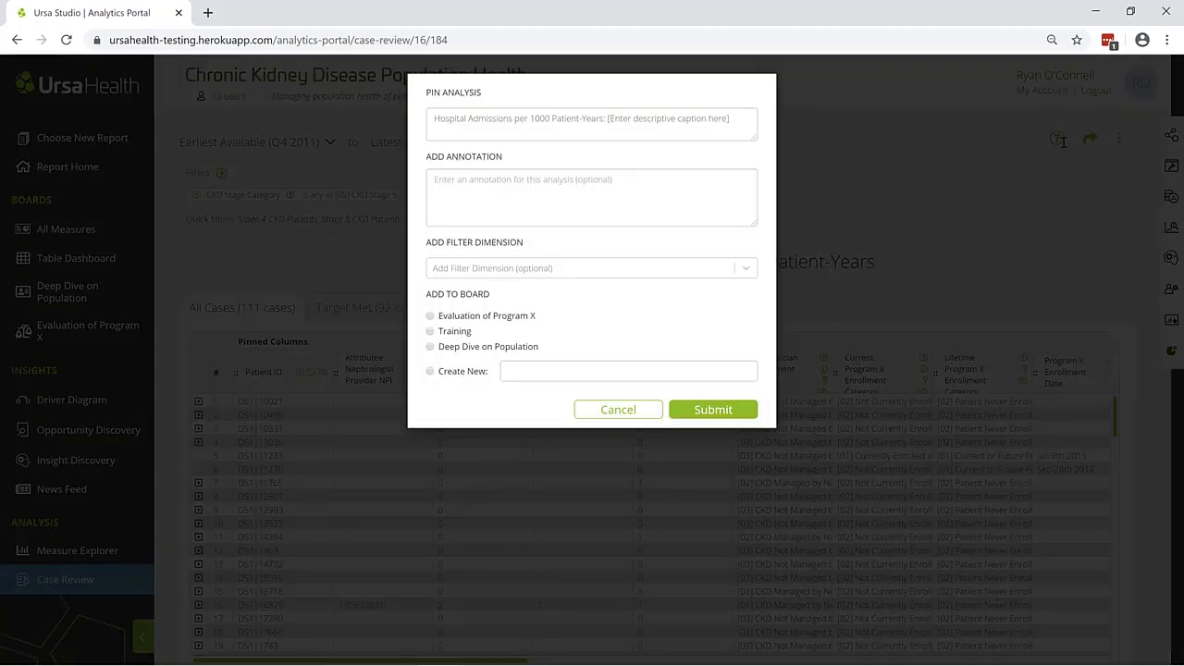
{"action": "left_click", "coordinate": [452, 335]}
{"action": "left_click", "coordinate": [712, 410]}
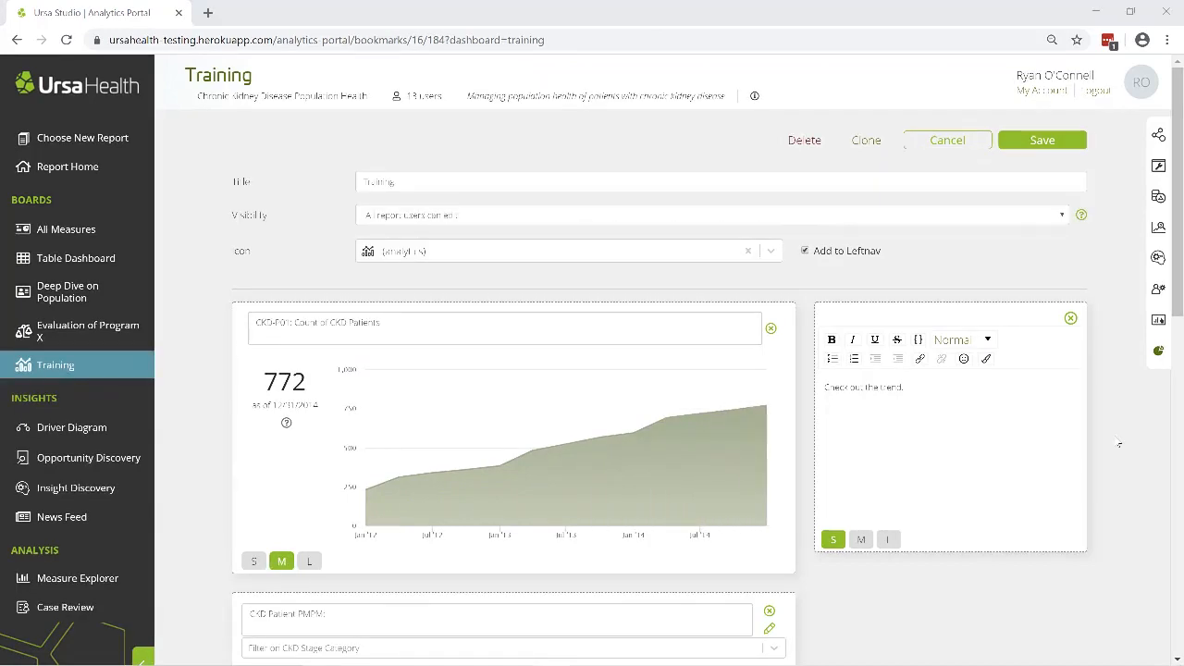
Examine the Training board's title and the available visibility options
{"action": "left_click", "coordinate": [479, 182]}
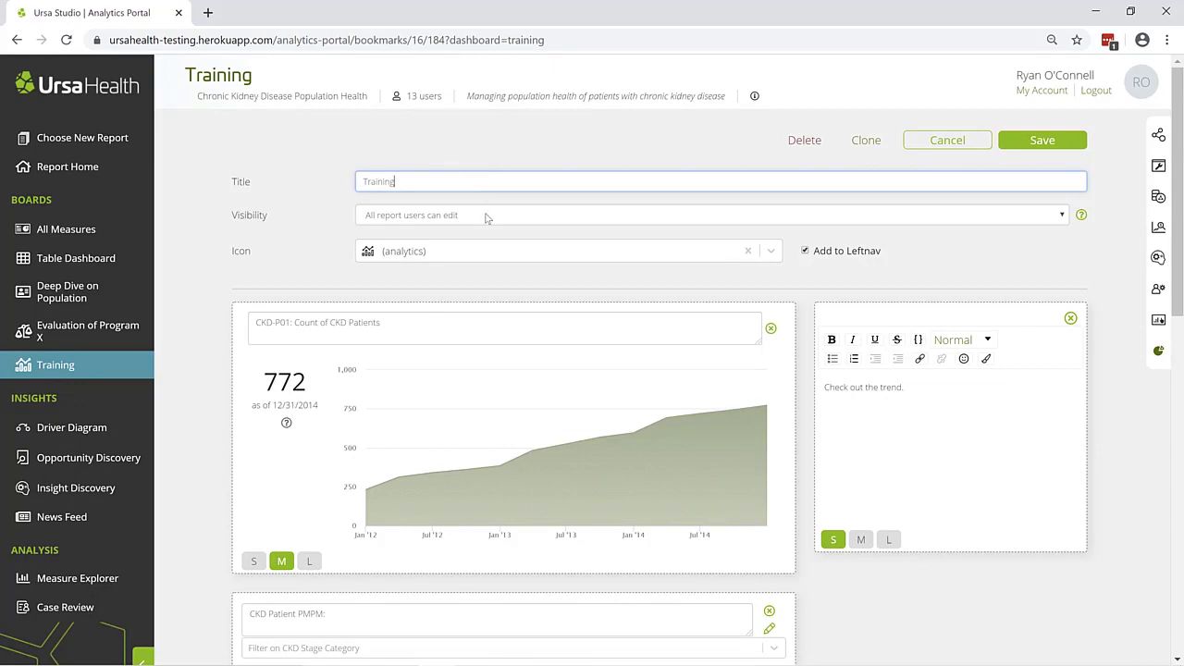
{"action": "left_click", "coordinate": [487, 217]}
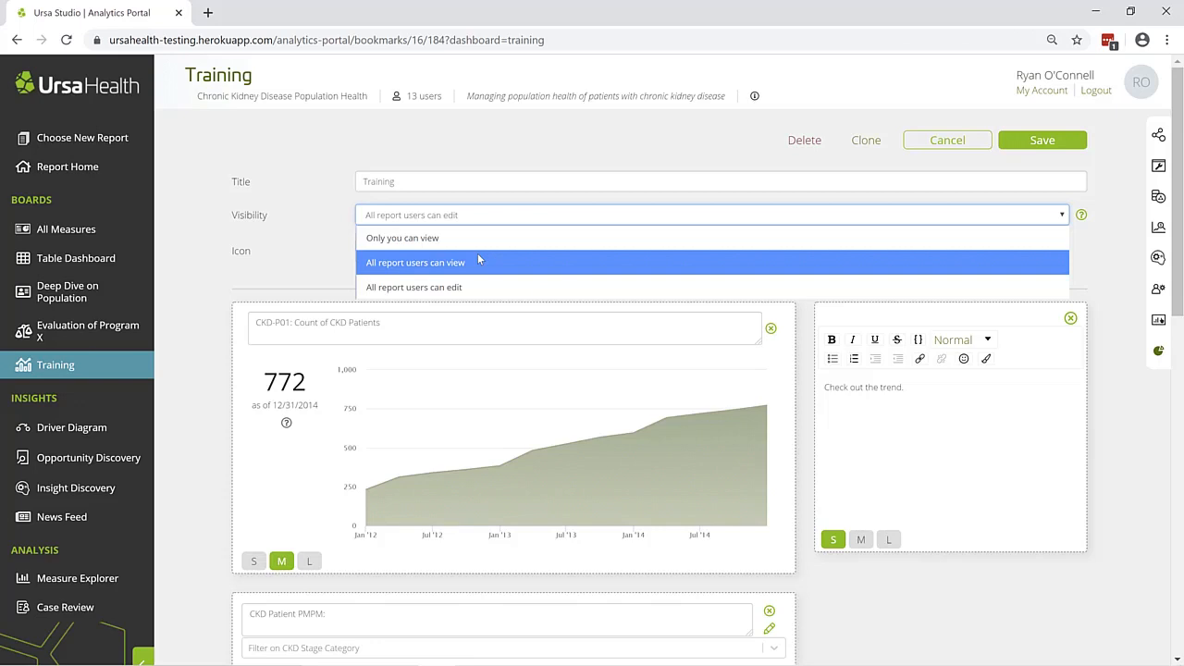
{"action": "key", "text": "Down"}
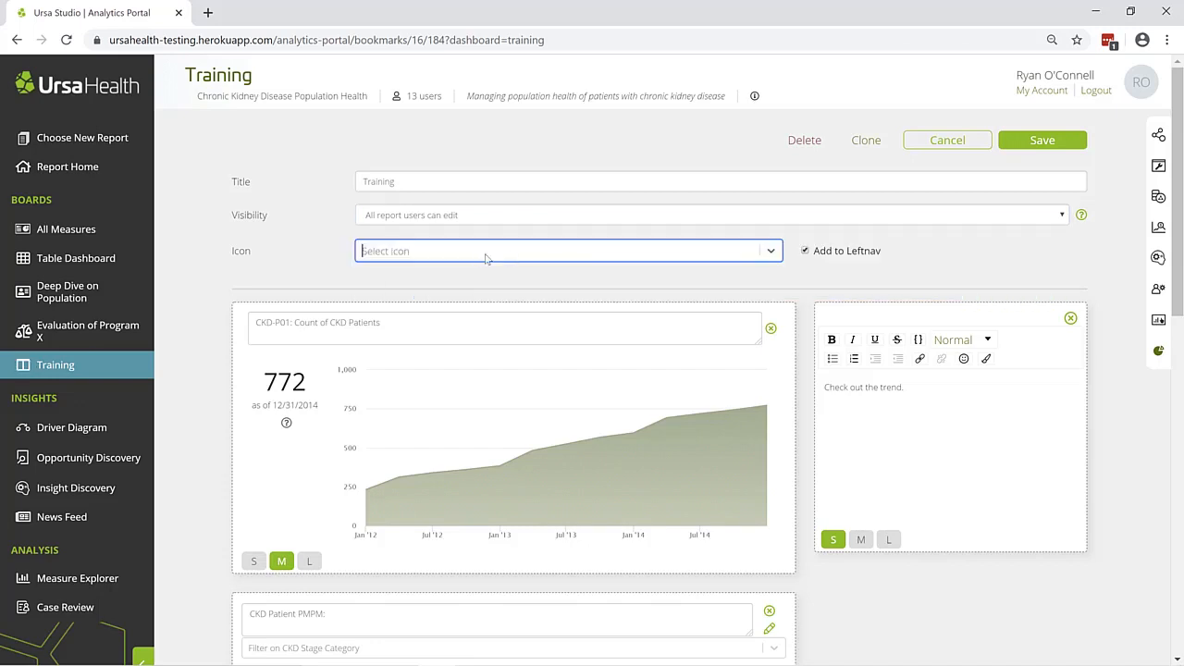
Set the Training board's icon to file-chart-pie
{"action": "left_click", "coordinate": [599, 259]}
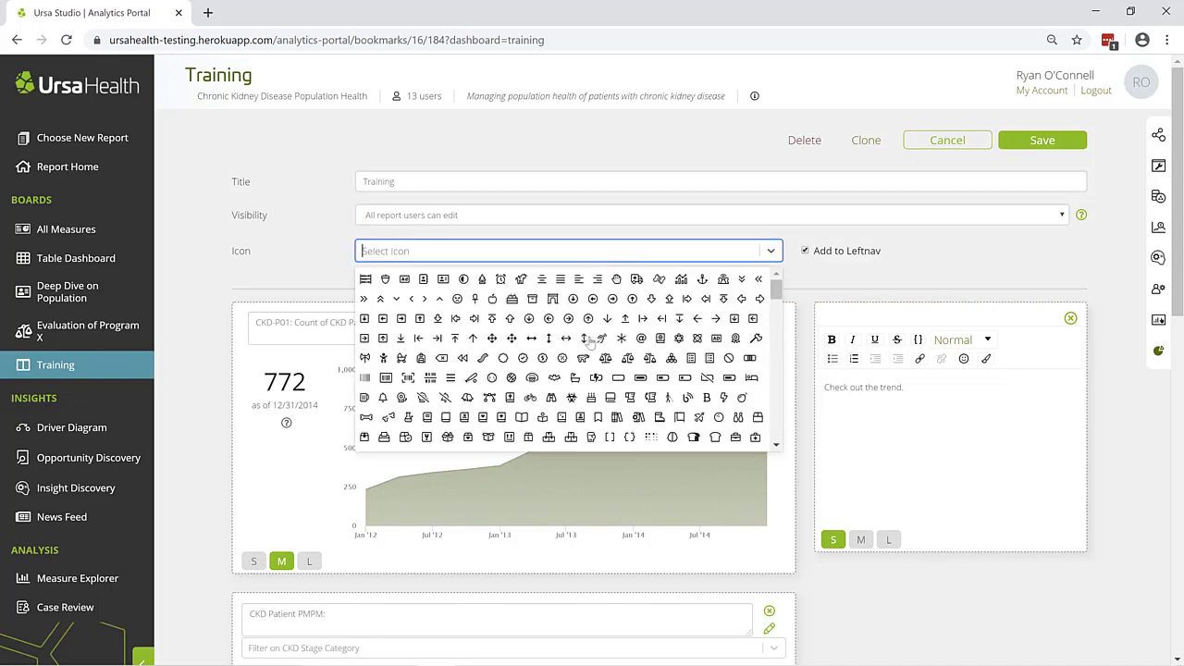
{"action": "scroll", "coordinate": [590, 342], "scroll_direction": "down", "scroll_amount": 5}
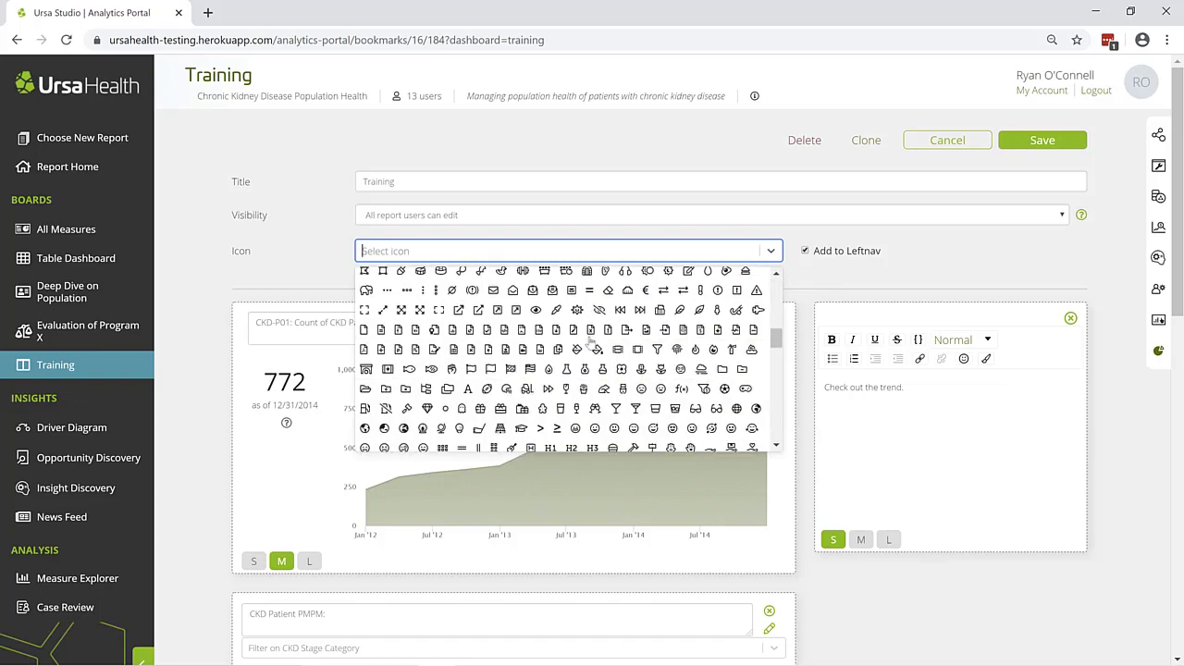
{"action": "left_click", "coordinate": [470, 335]}
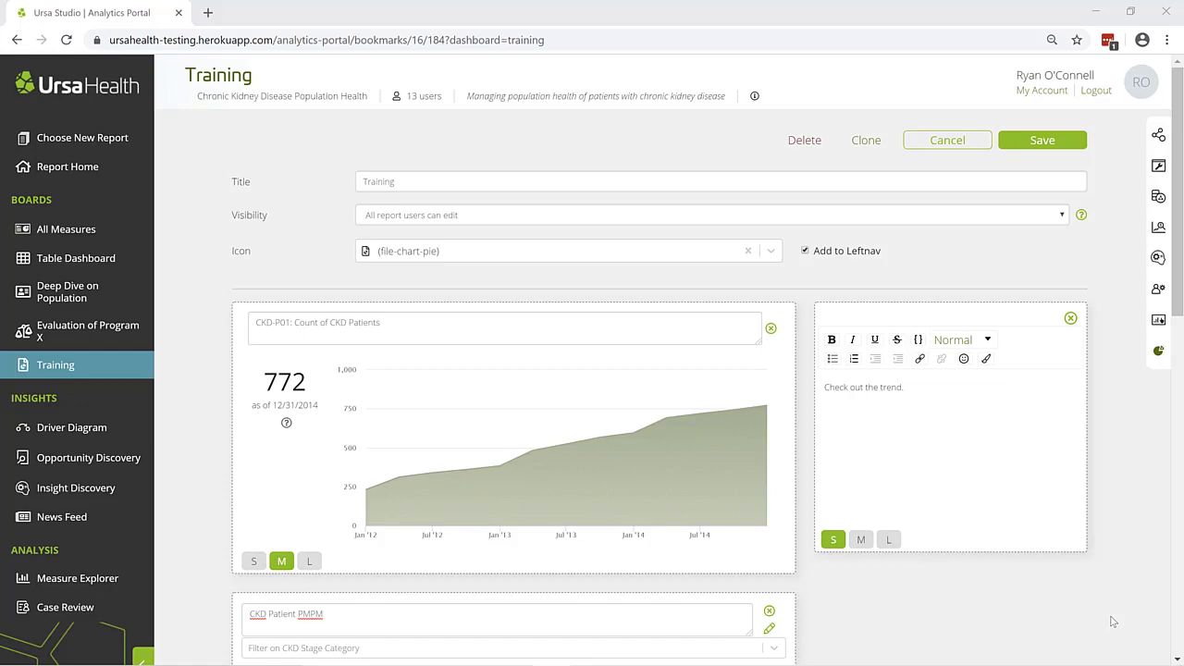
Change the CKD Patient PMPM chart's caption to "Patient PMPM by CKD Stage" and resize its tile to XL
{"action": "scroll", "coordinate": [1113, 622], "scroll_direction": "down", "scroll_amount": 3}
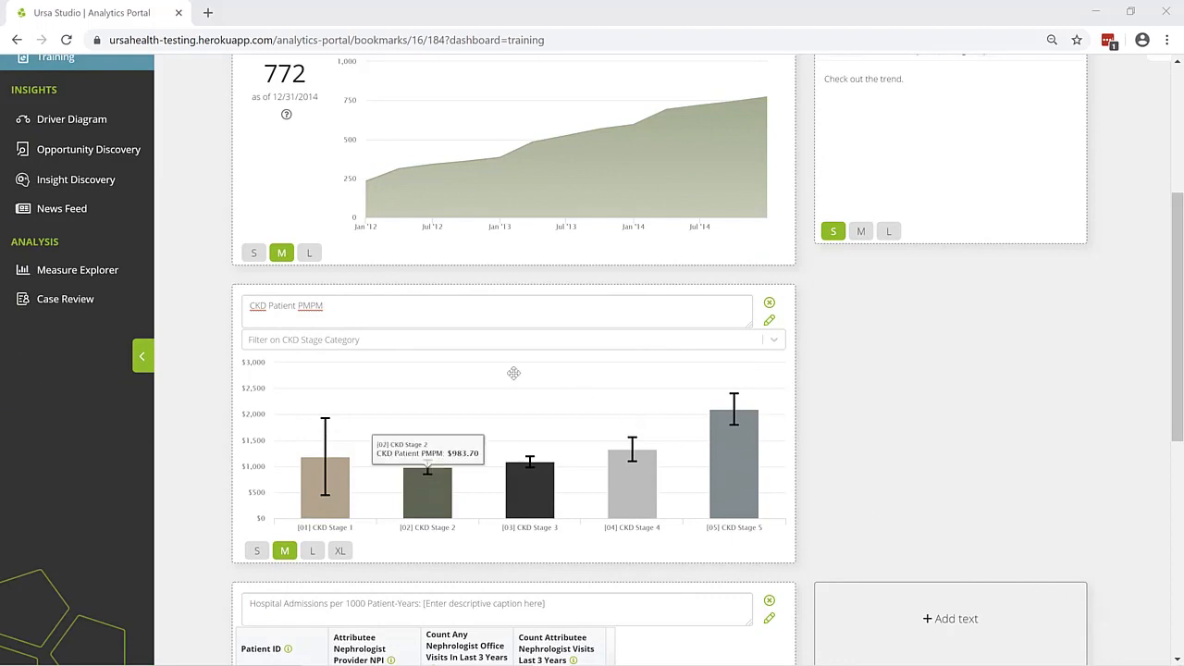
{"action": "left_click_drag", "start_coordinate": [344, 305], "coordinate": [373, 312]}
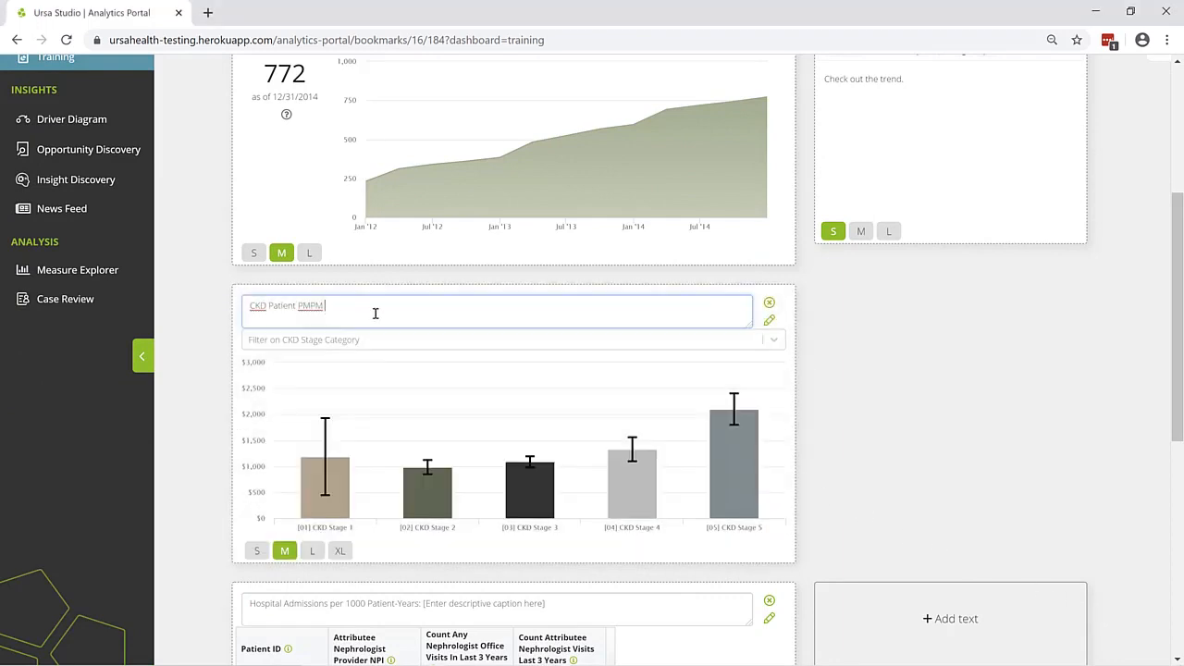
{"action": "key", "text": "ctrl+a"}
{"action": "type", "text": "Patient PMPM by CKD Stage"}
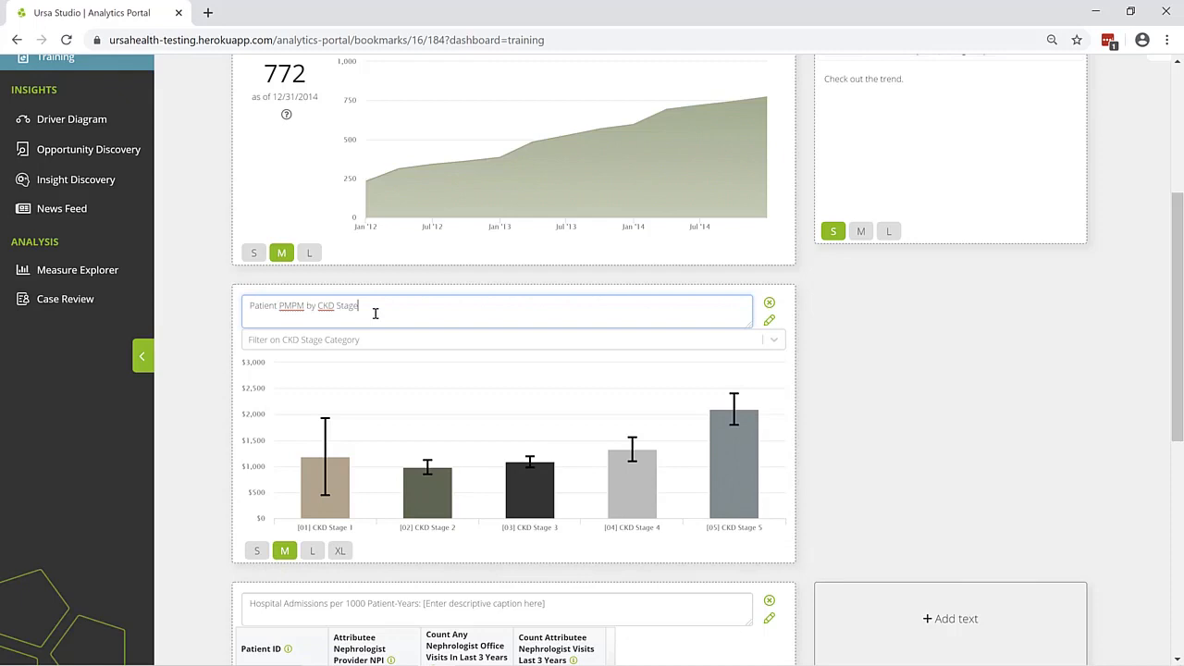
{"action": "left_click", "coordinate": [254, 552]}
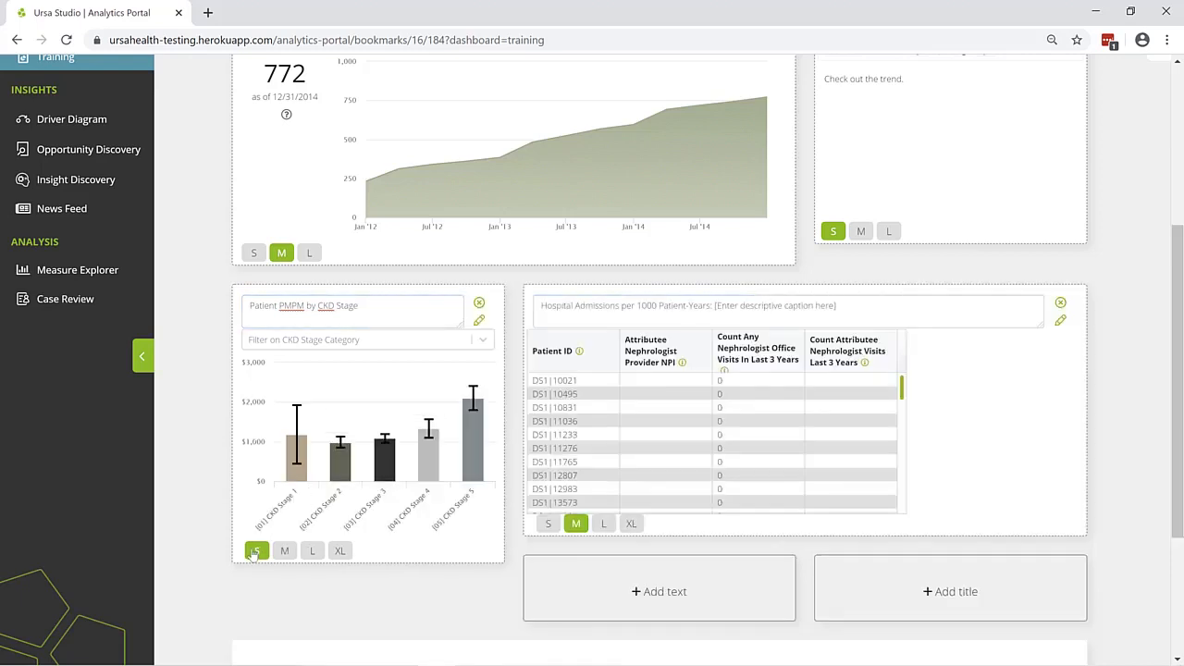
{"action": "left_click", "coordinate": [341, 551]}
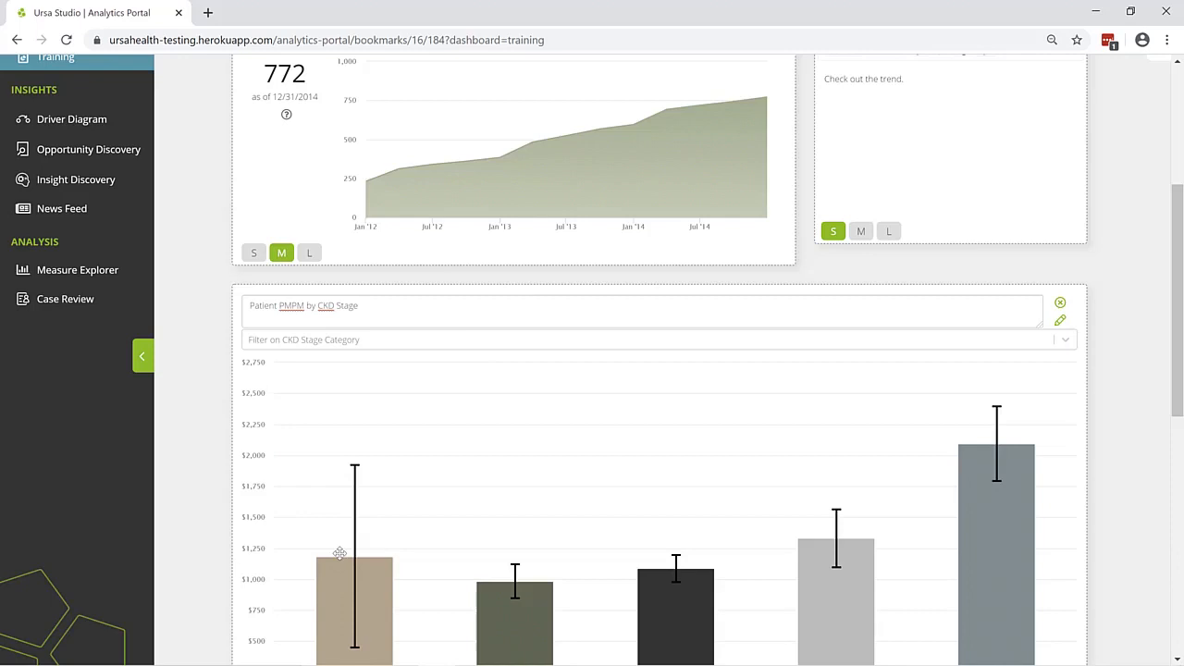
Add an empty text block after the Hospital Admissions table on the Training board
{"action": "scroll", "coordinate": [340, 553], "scroll_direction": "down", "scroll_amount": 1}
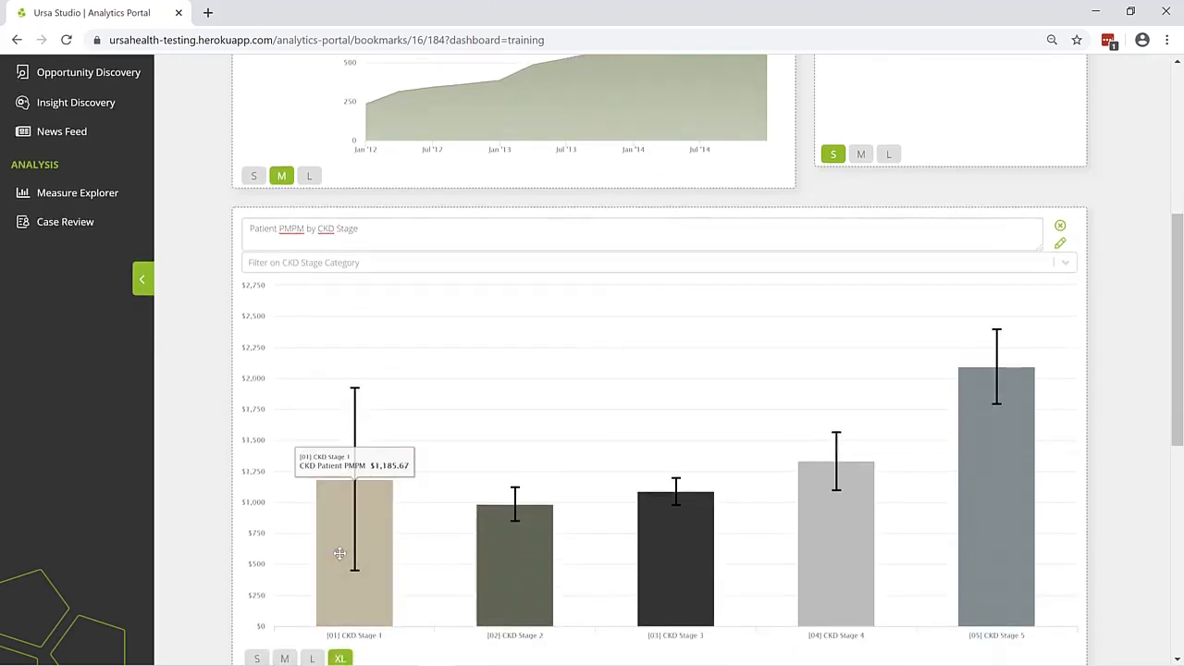
{"action": "scroll", "coordinate": [340, 553], "scroll_direction": "down", "scroll_amount": 1}
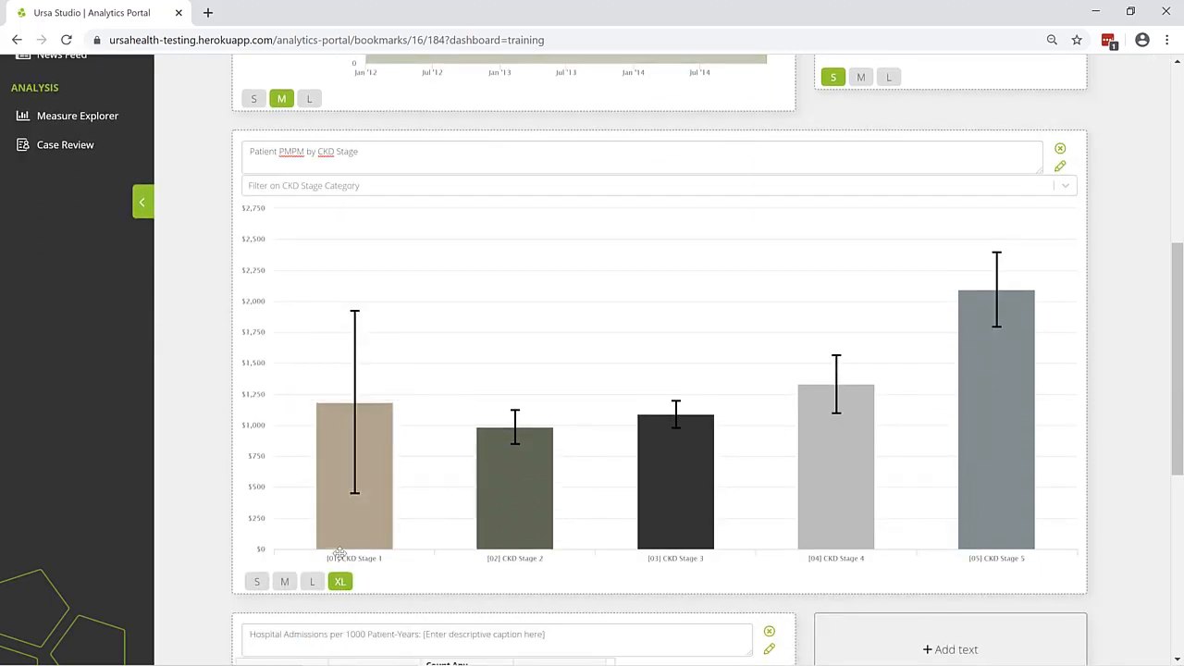
{"action": "scroll", "coordinate": [340, 555], "scroll_direction": "down", "scroll_amount": 6}
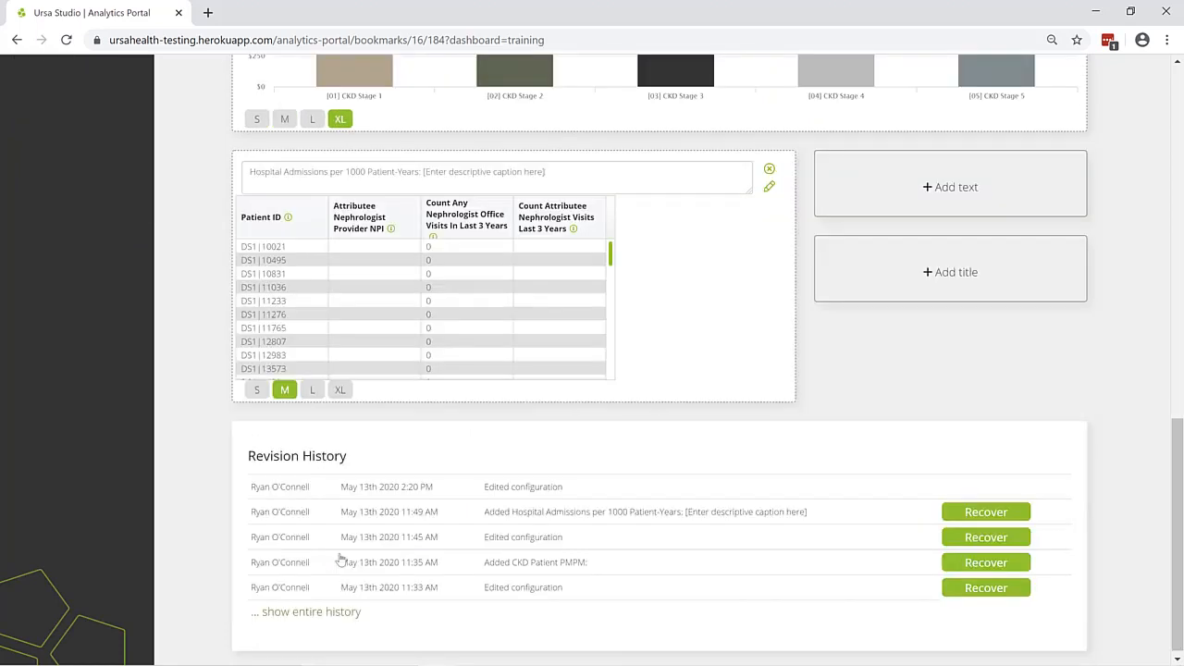
{"action": "left_click", "coordinate": [973, 207]}
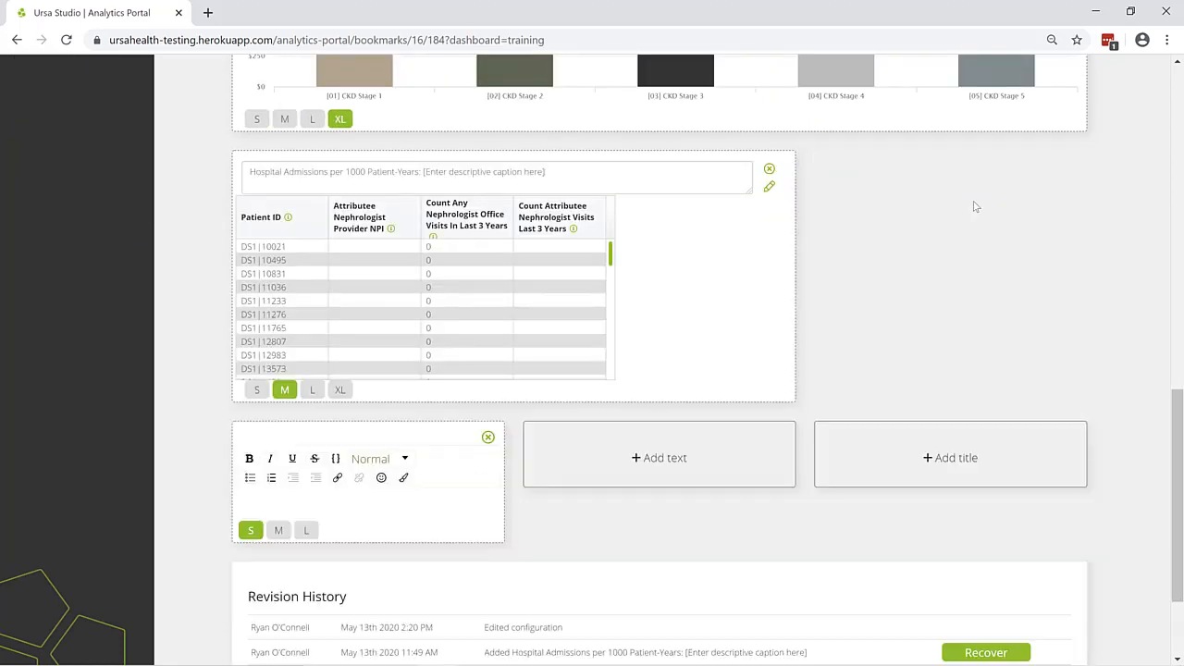
Fill the new text block with "See the low count of Nephrologist office visits above." and resize it to M
{"action": "left_click", "coordinate": [355, 504]}
{"action": "type", "text": "See the low count of Nephrologist office visits above"}
{"action": "left_click", "coordinate": [279, 530]}
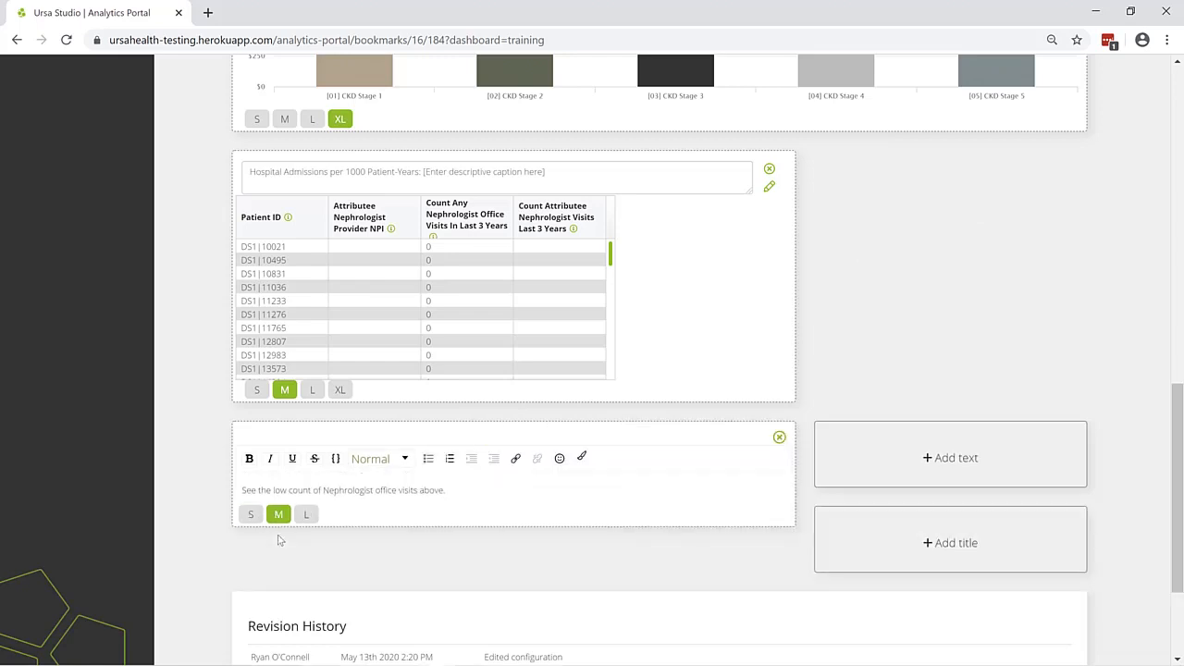
Add the title "CKD Patient Review" and move it to the start of the board, above the Count of CKD Patients chart
{"action": "left_click", "coordinate": [933, 546]}
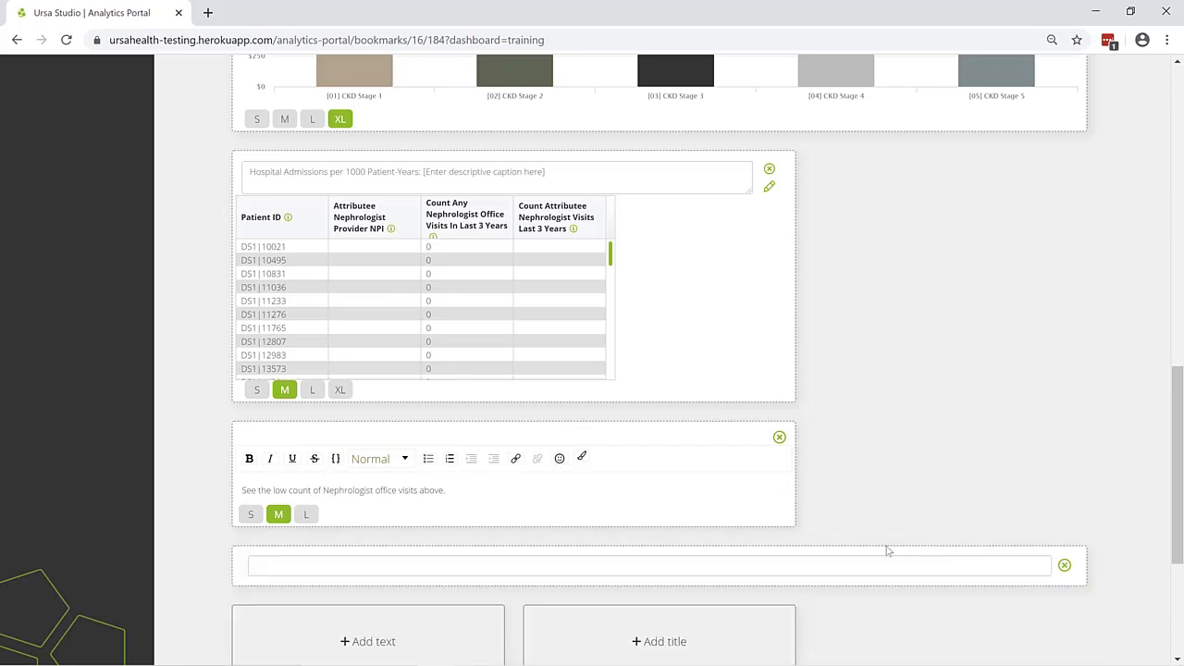
{"action": "left_click", "coordinate": [624, 564]}
{"action": "type", "text": "CKD P"}
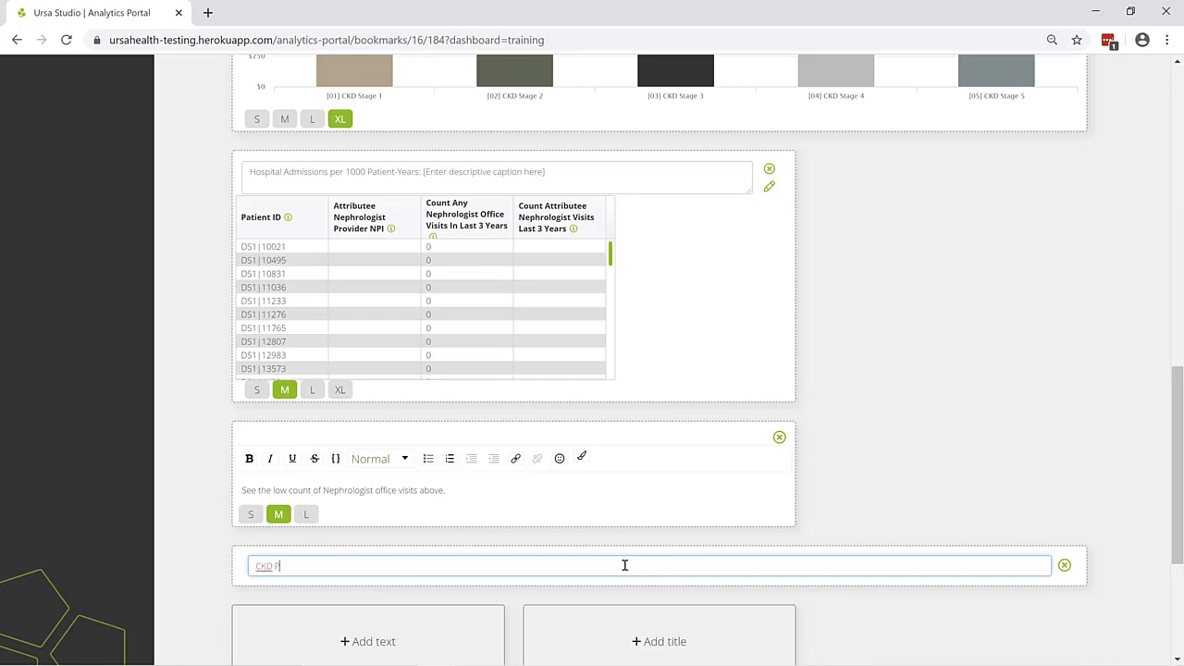
{"action": "type", "text": "atient Review"}
{"action": "left_click", "coordinate": [546, 552]}
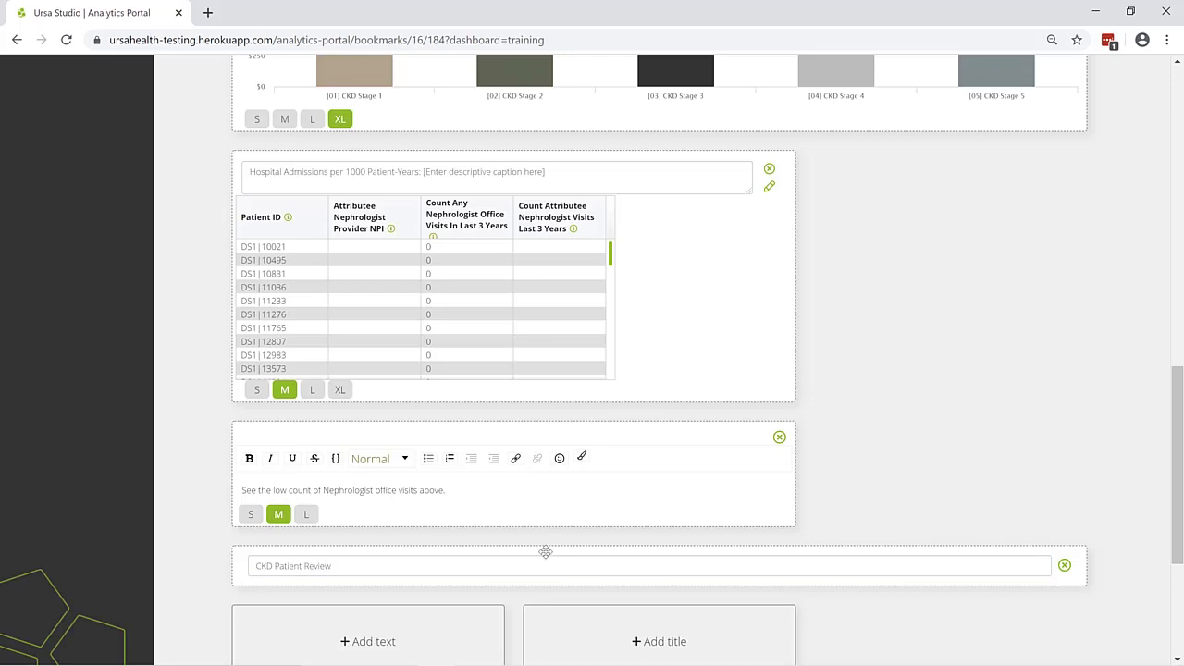
{"action": "left_click_drag", "start_coordinate": [546, 552], "coordinate": [364, 247]}
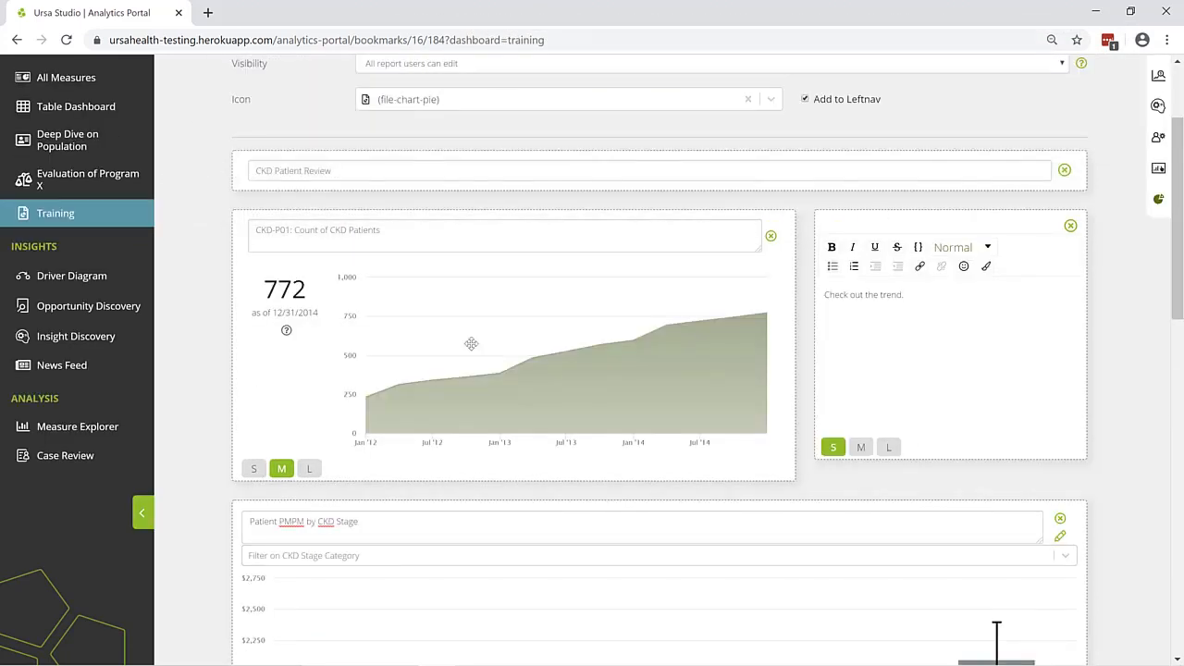
{"action": "scroll", "coordinate": [471, 343], "scroll_direction": "up", "scroll_amount": 3}
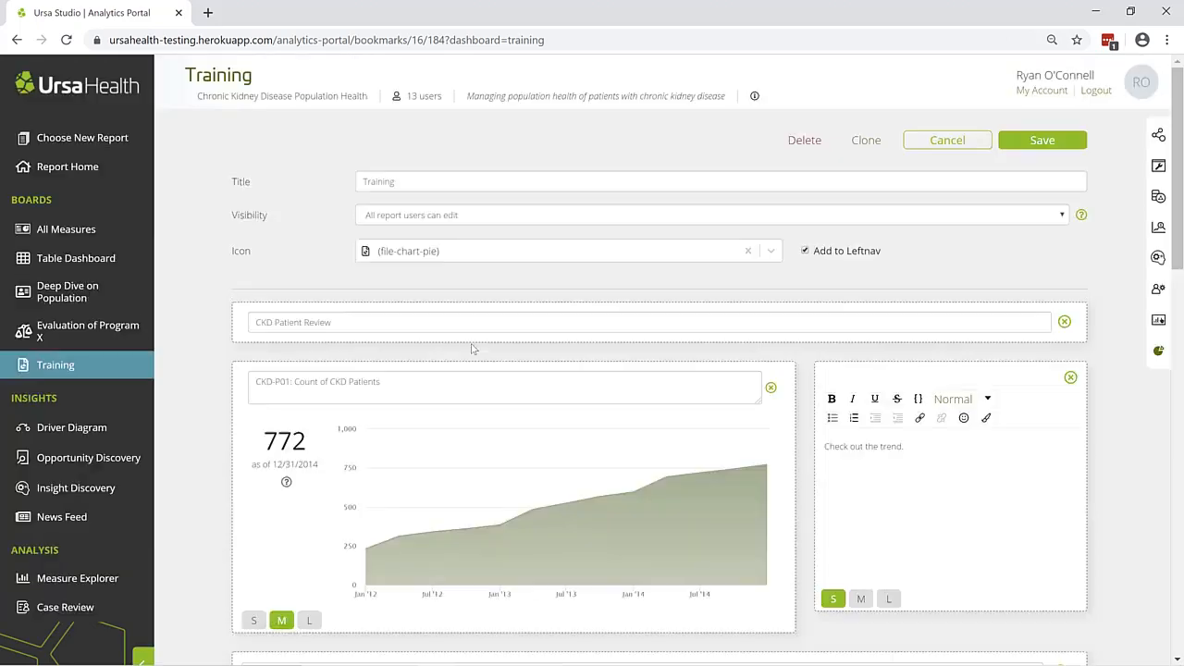
Review the rest of the board layout and its revision history, and save the Training board
{"action": "scroll", "coordinate": [473, 346], "scroll_direction": "down", "scroll_amount": 10}
{"action": "scroll", "coordinate": [471, 346], "scroll_direction": "down", "scroll_amount": 3}
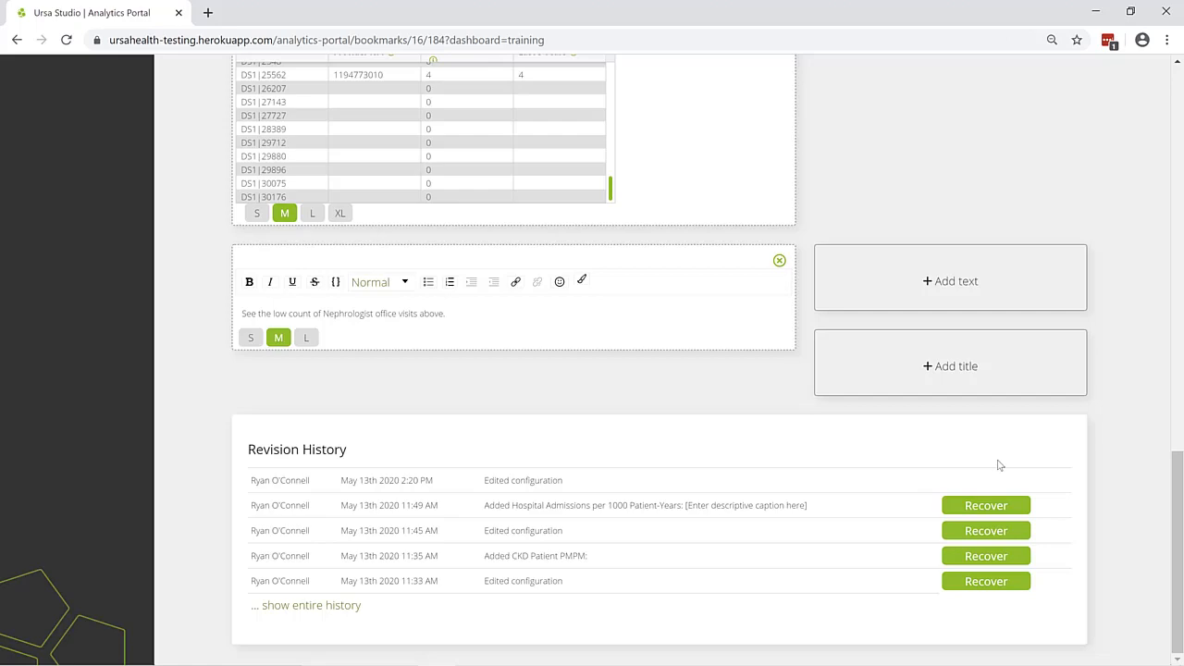
{"action": "scroll", "coordinate": [999, 465], "scroll_direction": "up", "scroll_amount": 20}
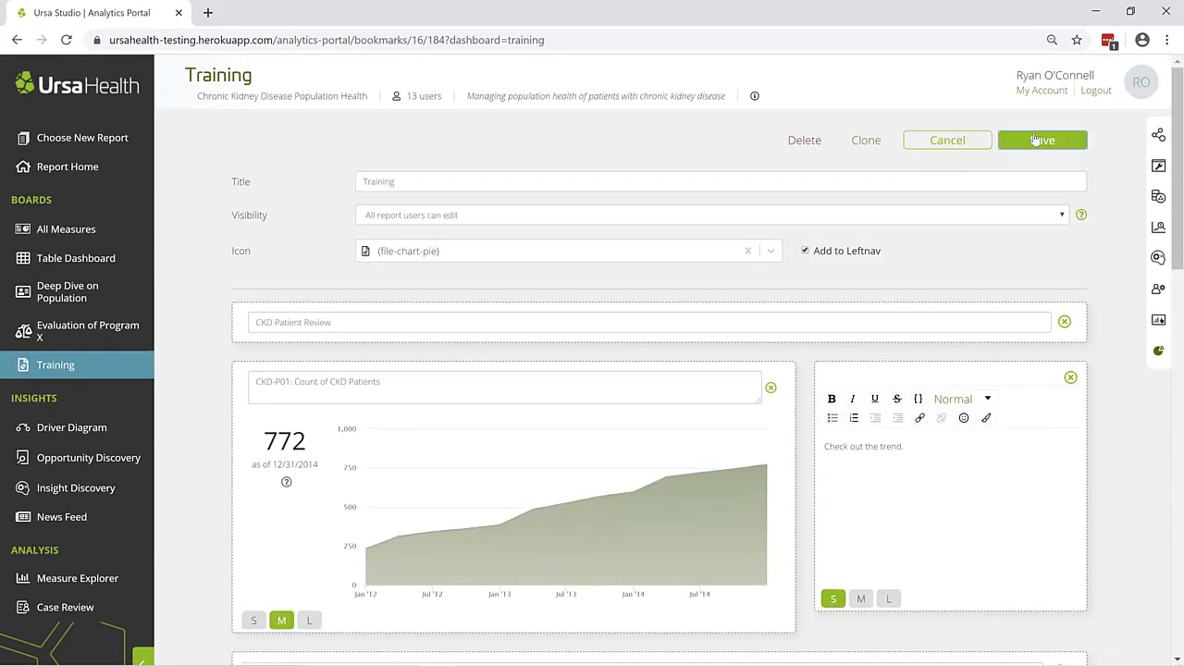
{"action": "left_click", "coordinate": [1038, 140]}
Look over the saved board, view the measure definition for the Patient PMPM by CKD Stage chart, and close it
{"action": "scroll", "coordinate": [904, 367], "scroll_direction": "down", "scroll_amount": 5}
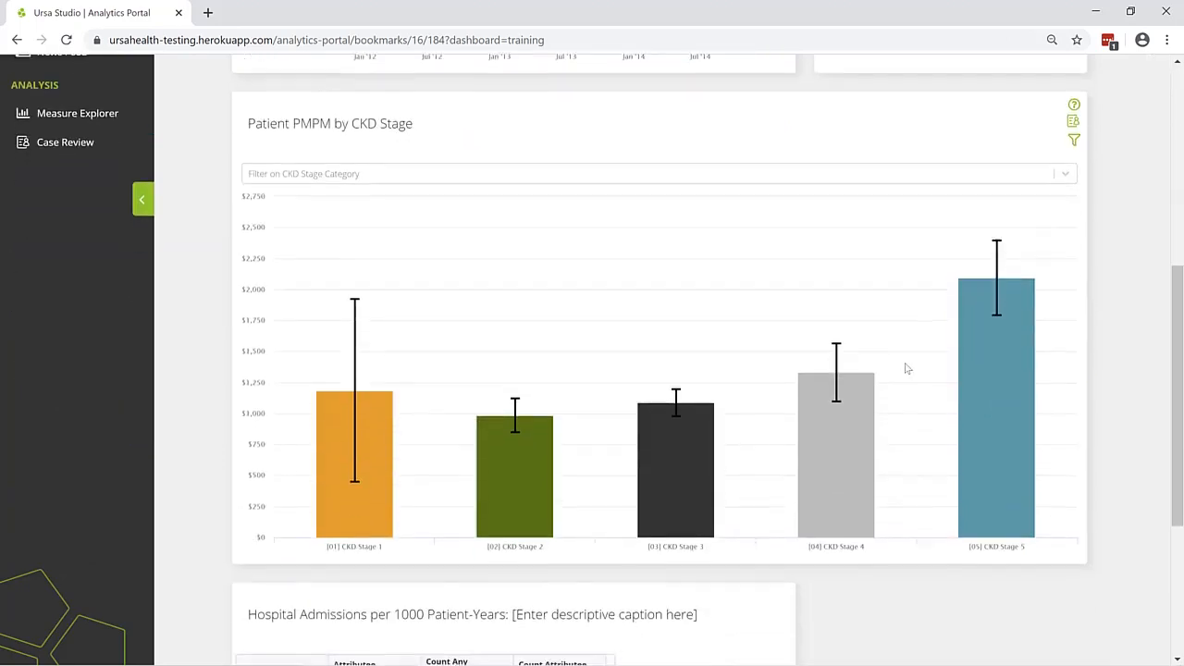
{"action": "scroll", "coordinate": [905, 367], "scroll_direction": "down", "scroll_amount": 3}
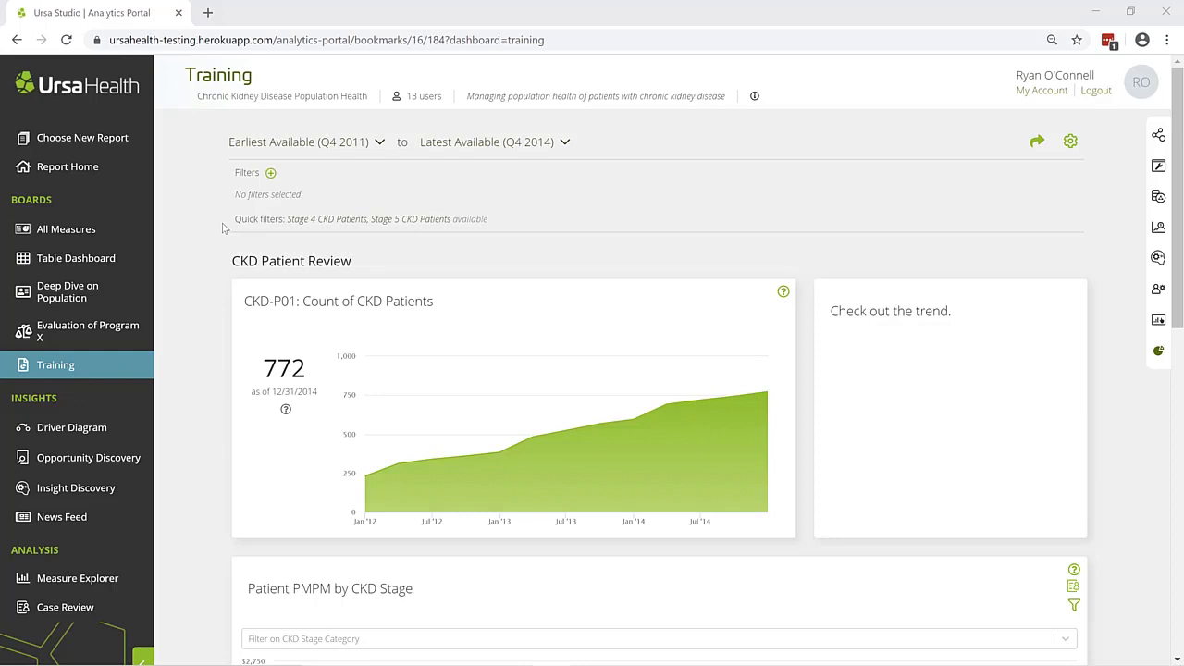
{"action": "scroll", "coordinate": [221, 261], "scroll_direction": "down", "scroll_amount": 3}
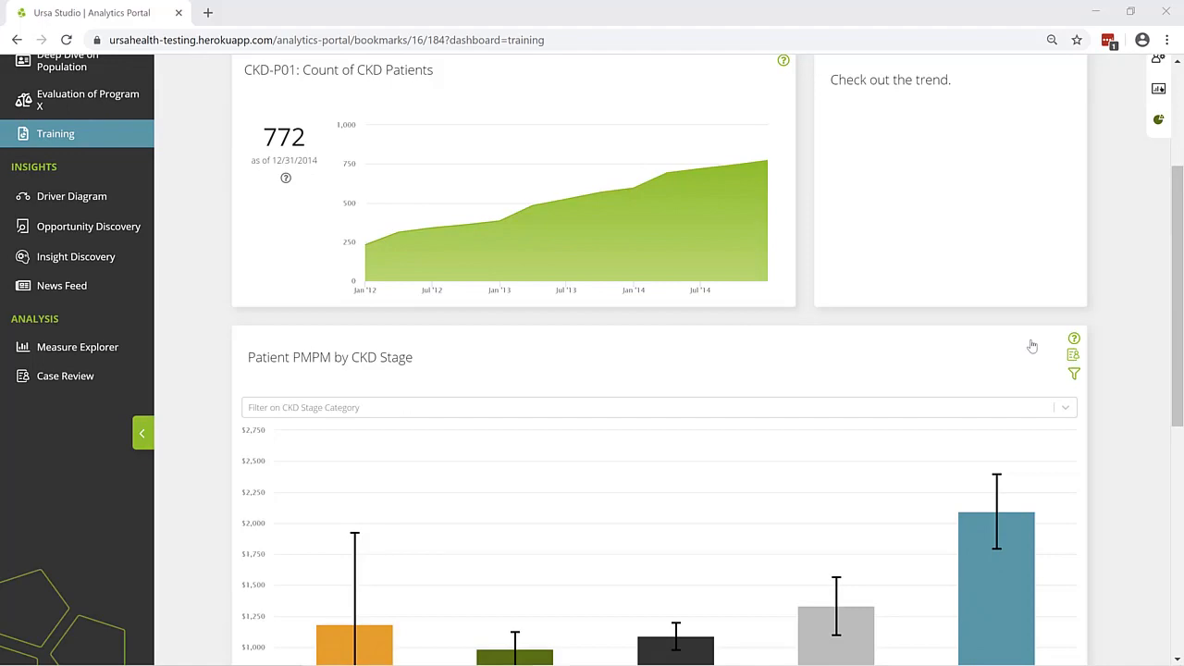
{"action": "left_click", "coordinate": [1074, 340]}
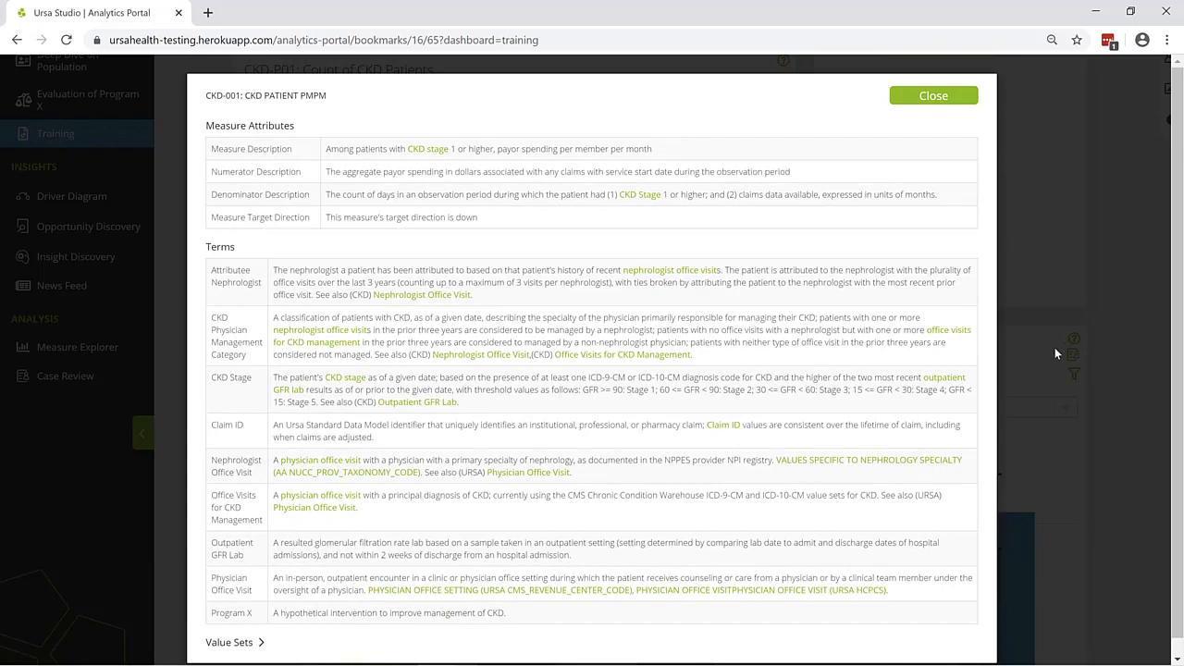
{"action": "left_click", "coordinate": [921, 100]}
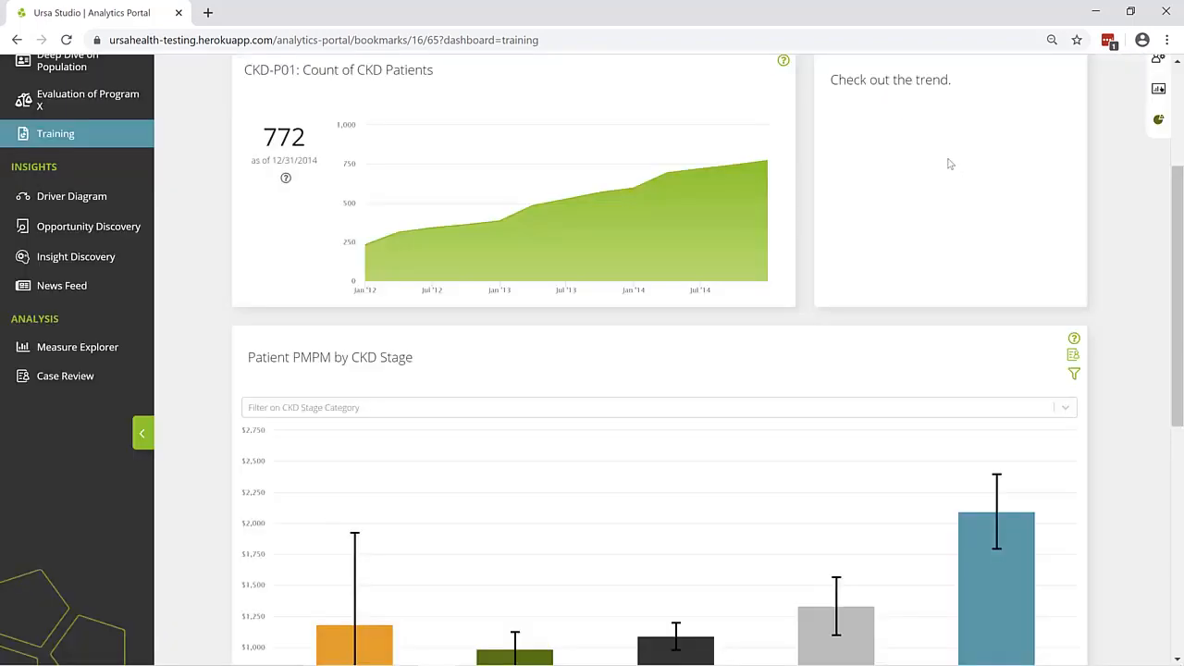
View the case review for the Patient PMPM by CKD Stage chart and return to the Training board
{"action": "left_click", "coordinate": [1070, 355]}
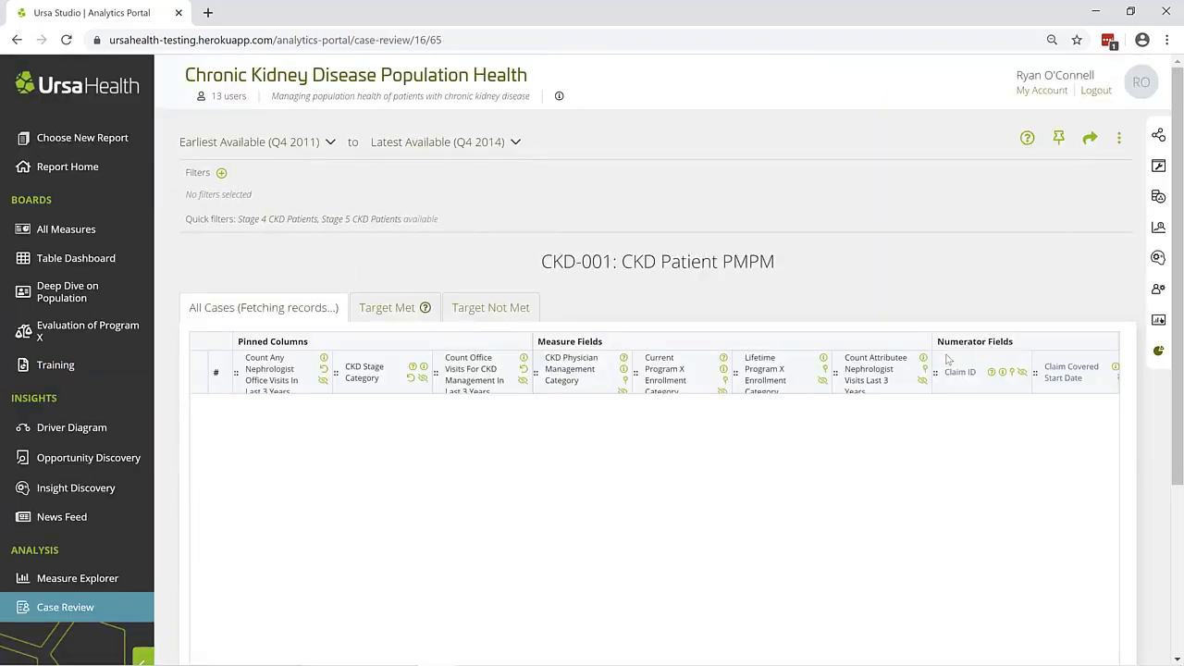
{"action": "left_click", "coordinate": [81, 366]}
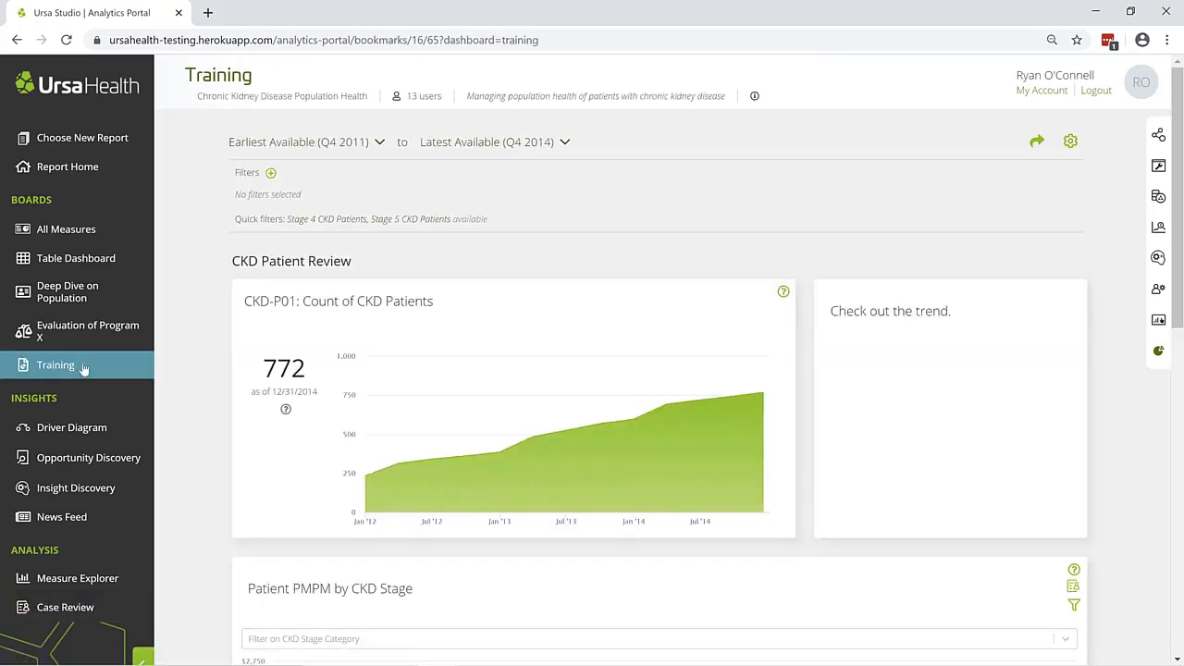
{"action": "scroll", "coordinate": [1057, 423], "scroll_direction": "down", "scroll_amount": 3}
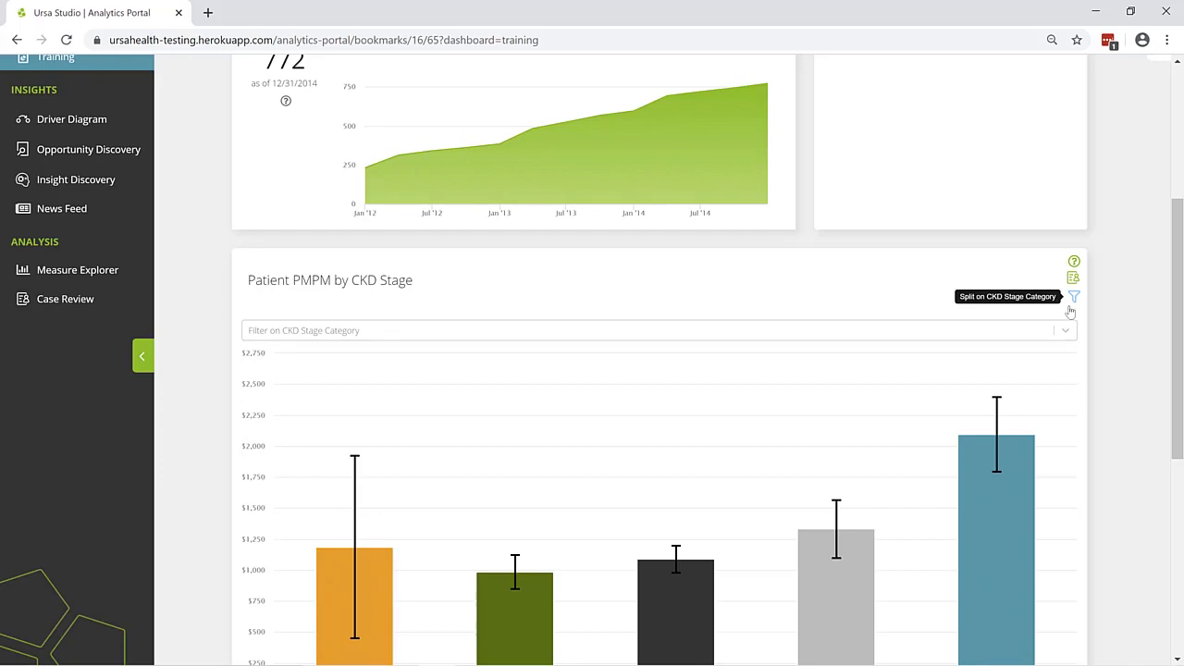
{"action": "scroll", "coordinate": [919, 291], "scroll_direction": "up", "scroll_amount": 3}
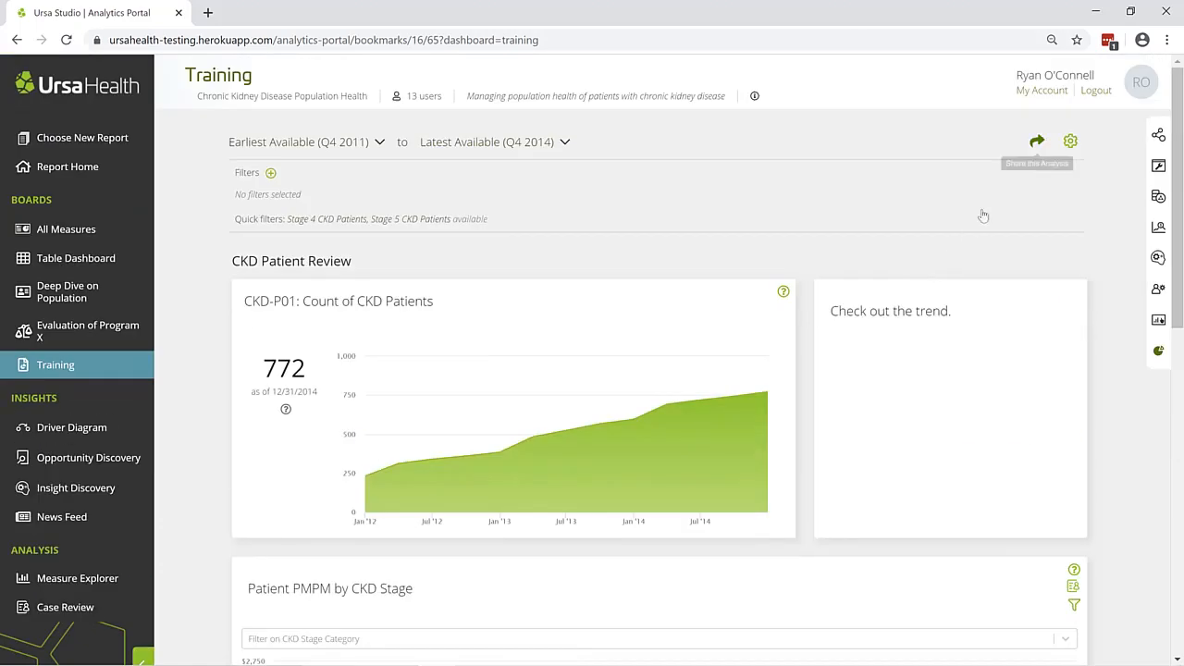
Edit the pinned Patient PMPM by CKD Stage chart, filtering Current Program X Enrollment Category to any of [01] Currently Enrolled in Program X
{"action": "left_click", "coordinate": [1070, 143]}
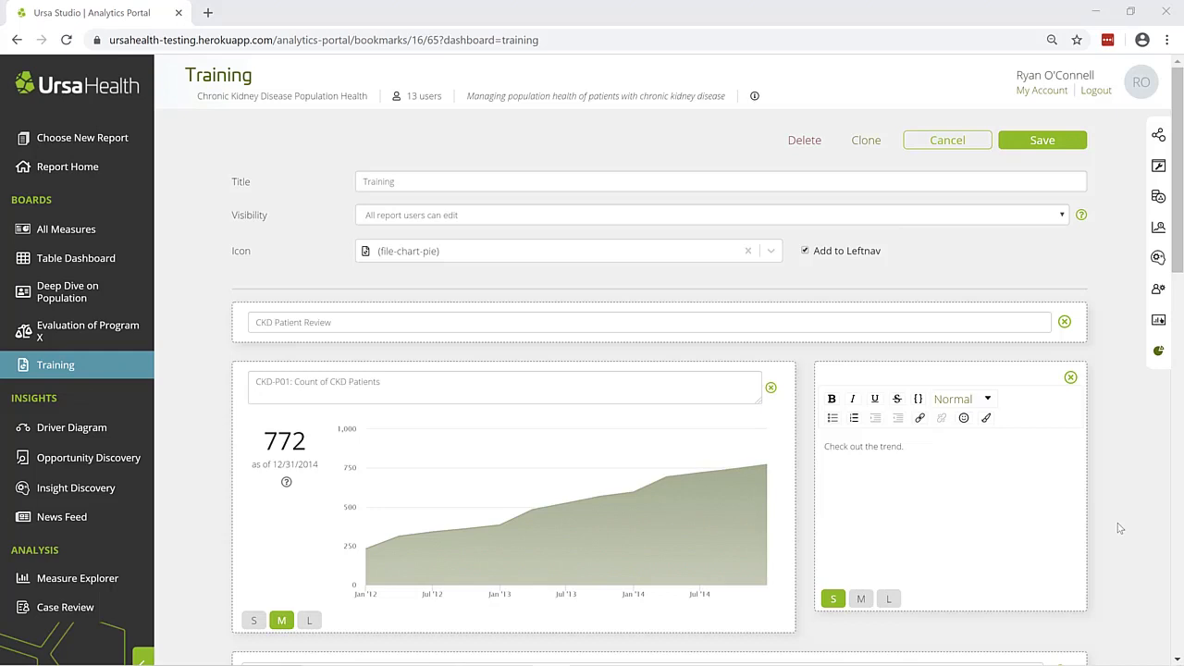
{"action": "scroll", "coordinate": [1120, 528], "scroll_direction": "down", "scroll_amount": 5}
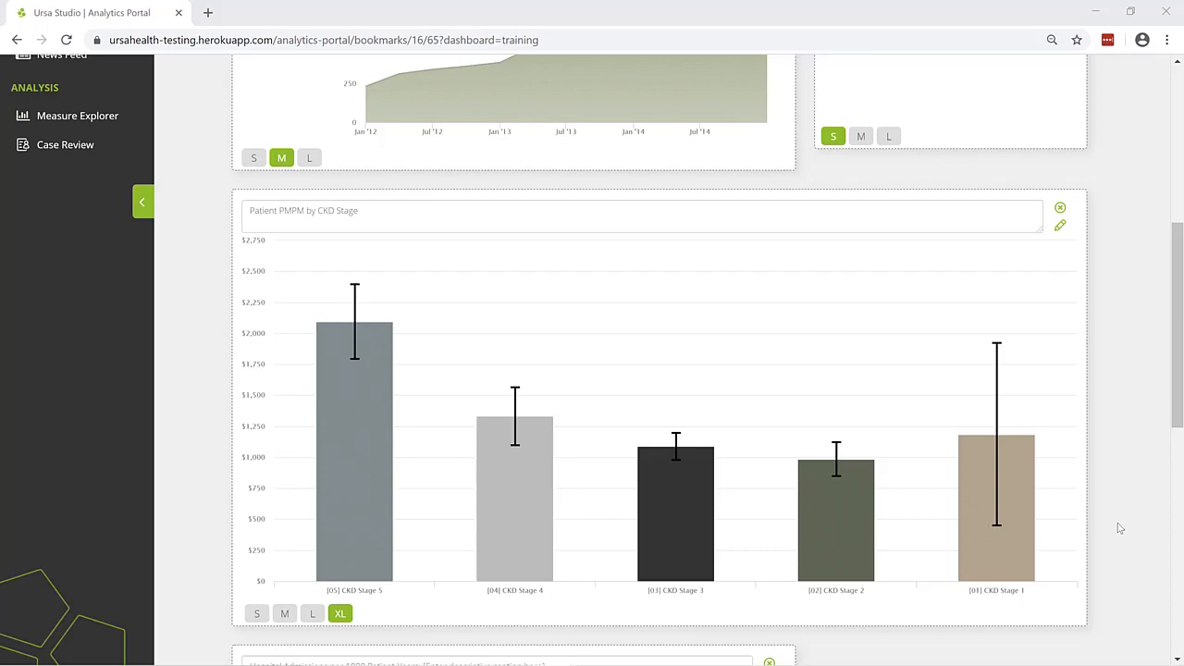
{"action": "left_click", "coordinate": [1060, 225]}
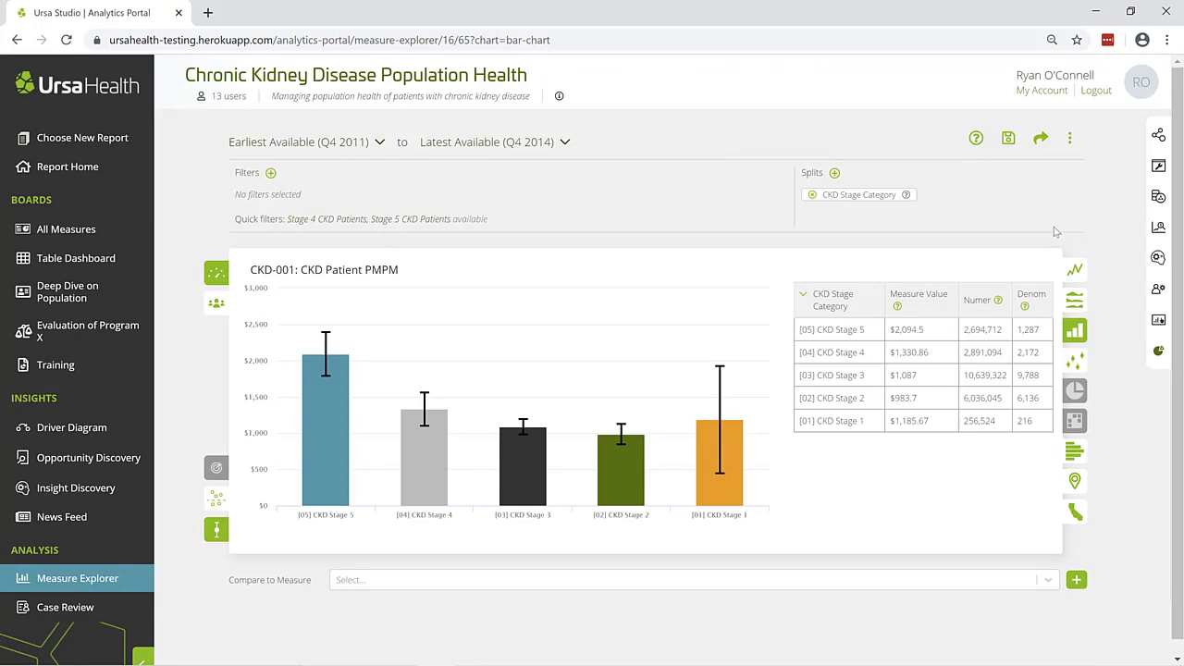
{"action": "left_click", "coordinate": [270, 173]}
{"action": "left_click", "coordinate": [1044, 183]}
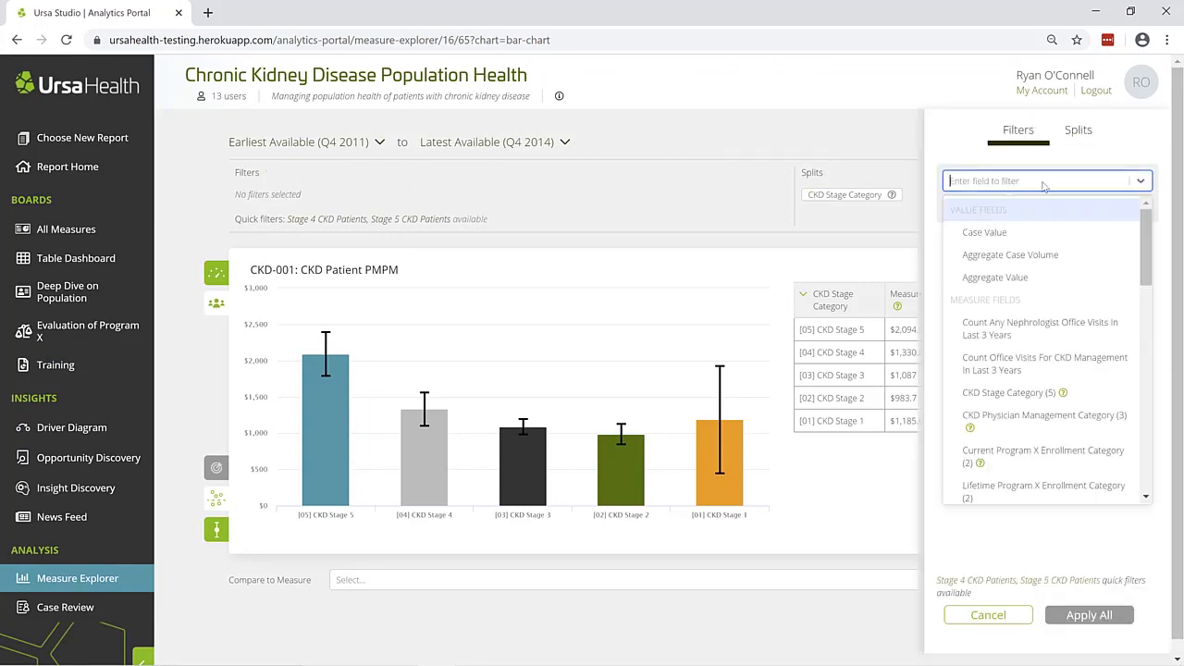
{"action": "left_click", "coordinate": [1037, 455]}
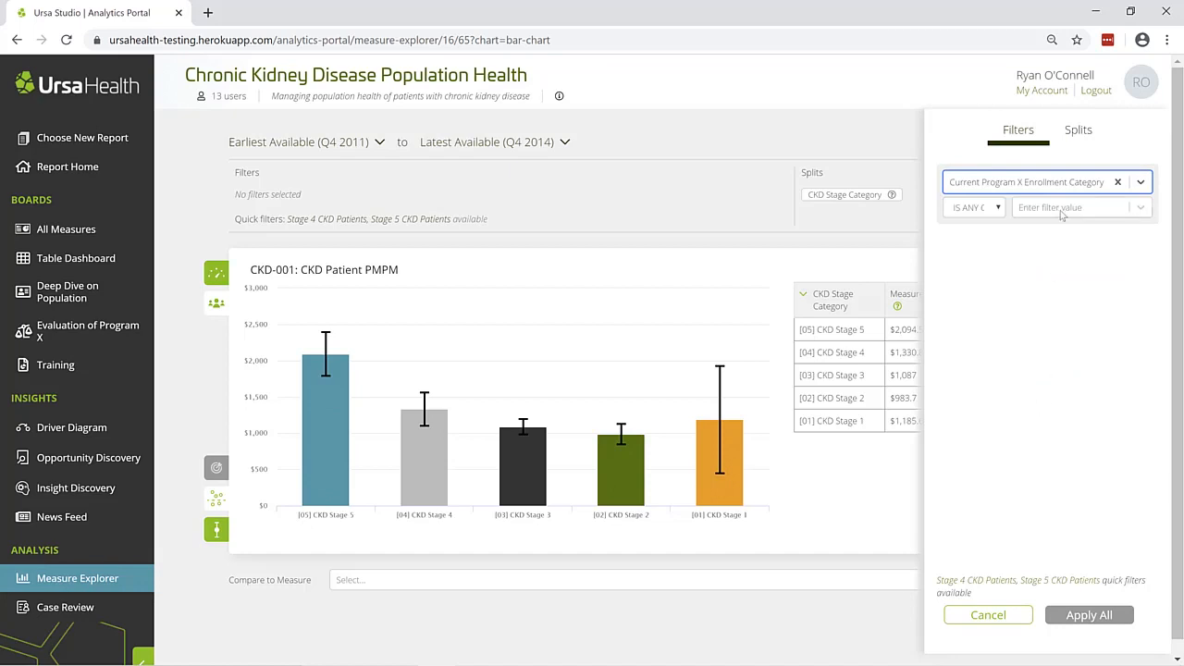
{"action": "left_click", "coordinate": [1073, 207]}
{"action": "left_click", "coordinate": [1061, 250]}
{"action": "left_click", "coordinate": [1087, 616]}
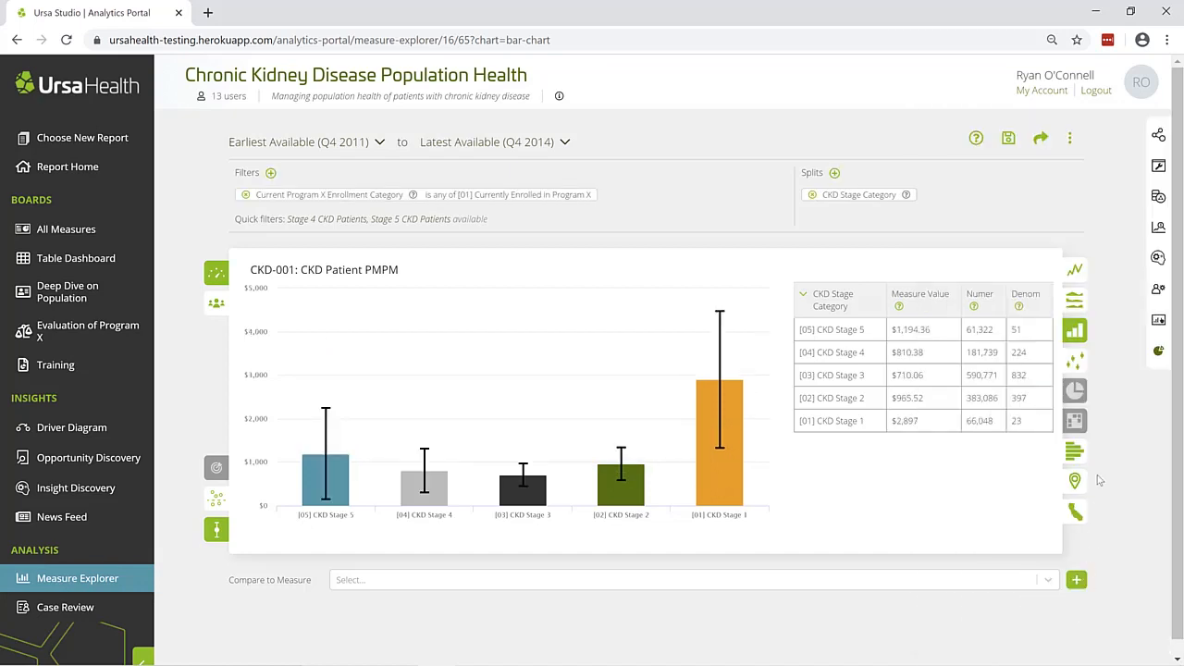
Update the pinned Patient PMPM by CKD Stage analysis, keeping it saved as a chart, and save the Training board
{"action": "left_click", "coordinate": [1009, 139]}
{"action": "left_click", "coordinate": [1009, 141]}
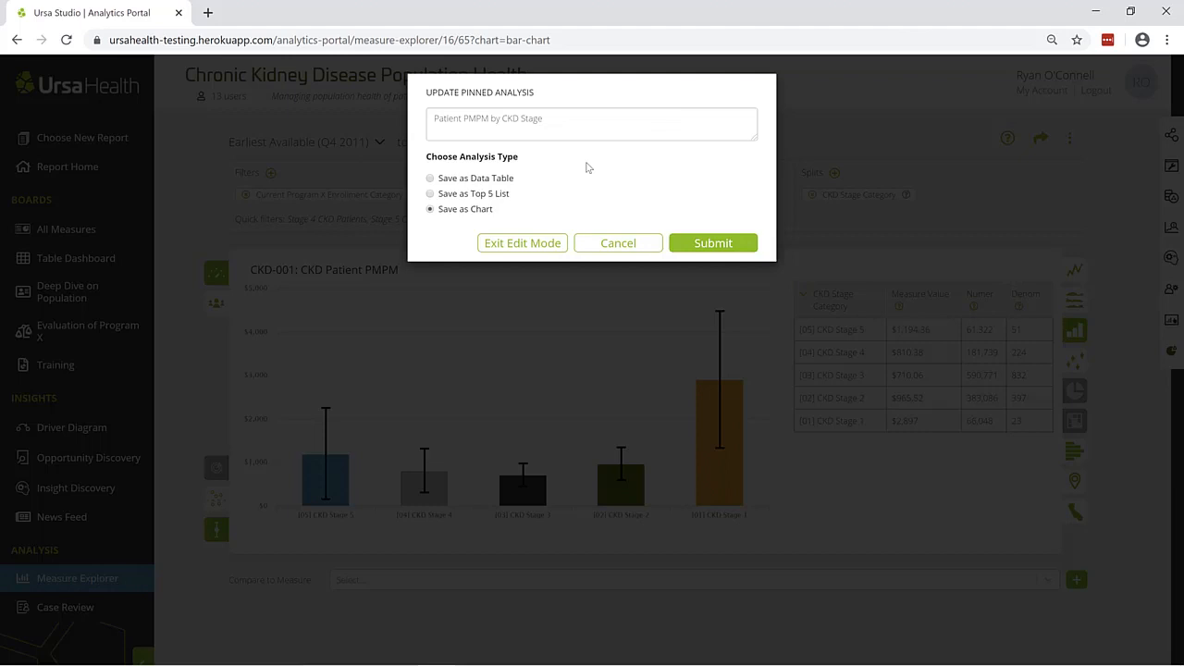
{"action": "left_click", "coordinate": [703, 244]}
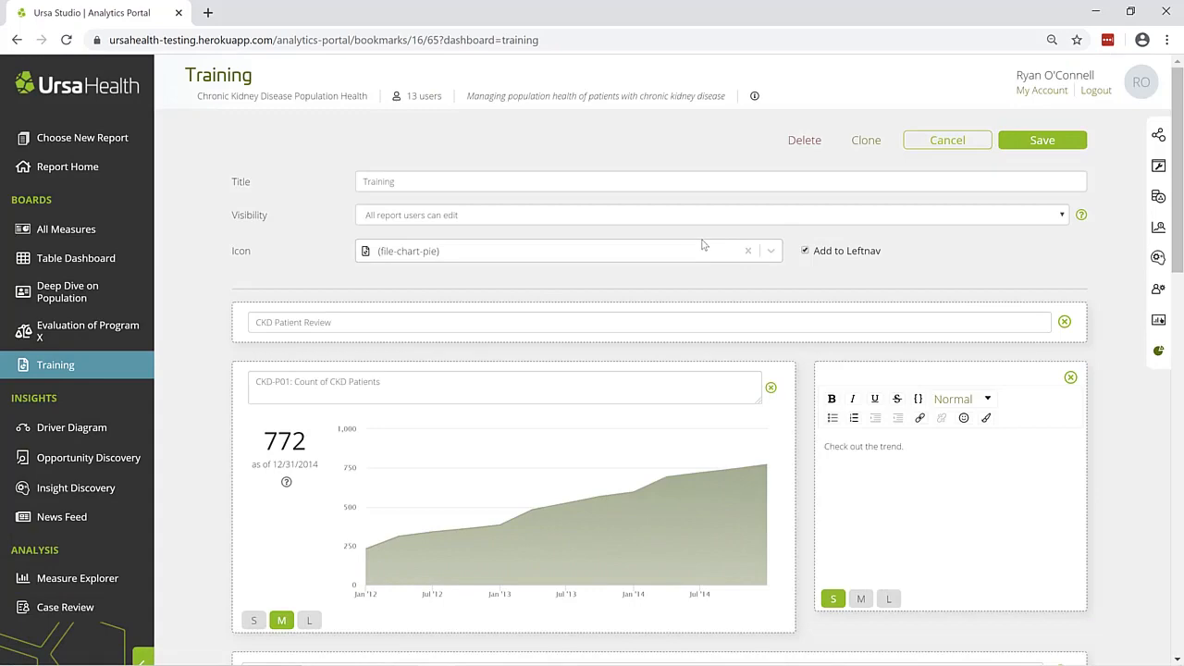
{"action": "scroll", "coordinate": [707, 296], "scroll_direction": "down", "scroll_amount": 6}
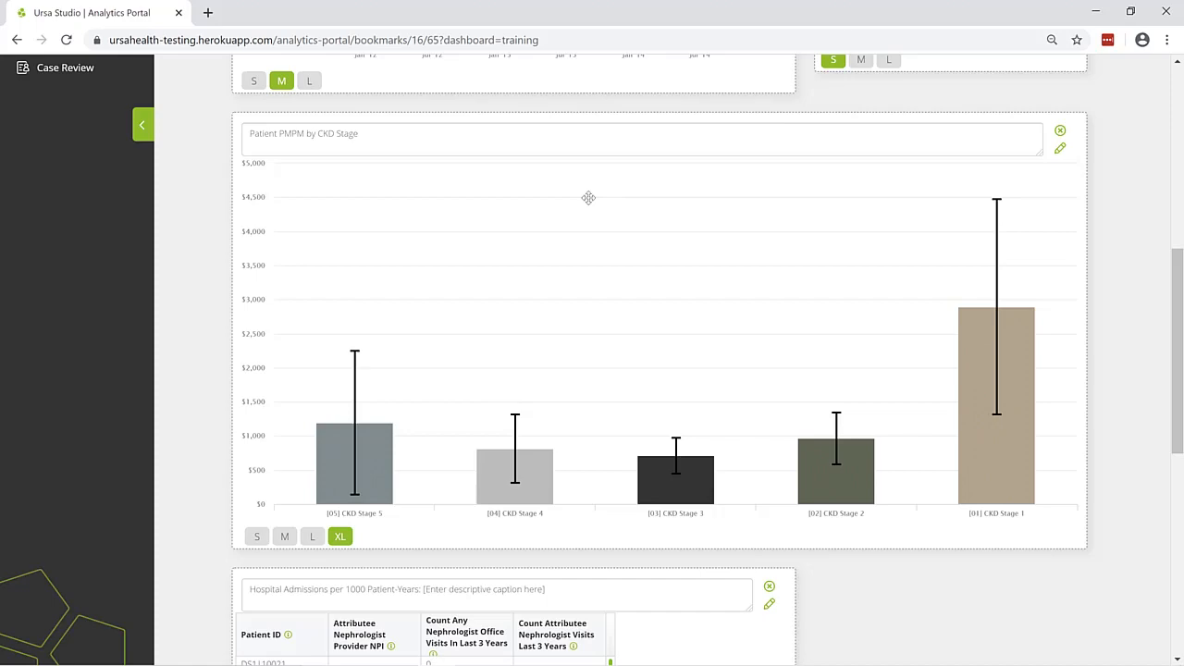
{"action": "scroll", "coordinate": [589, 197], "scroll_direction": "up", "scroll_amount": 6}
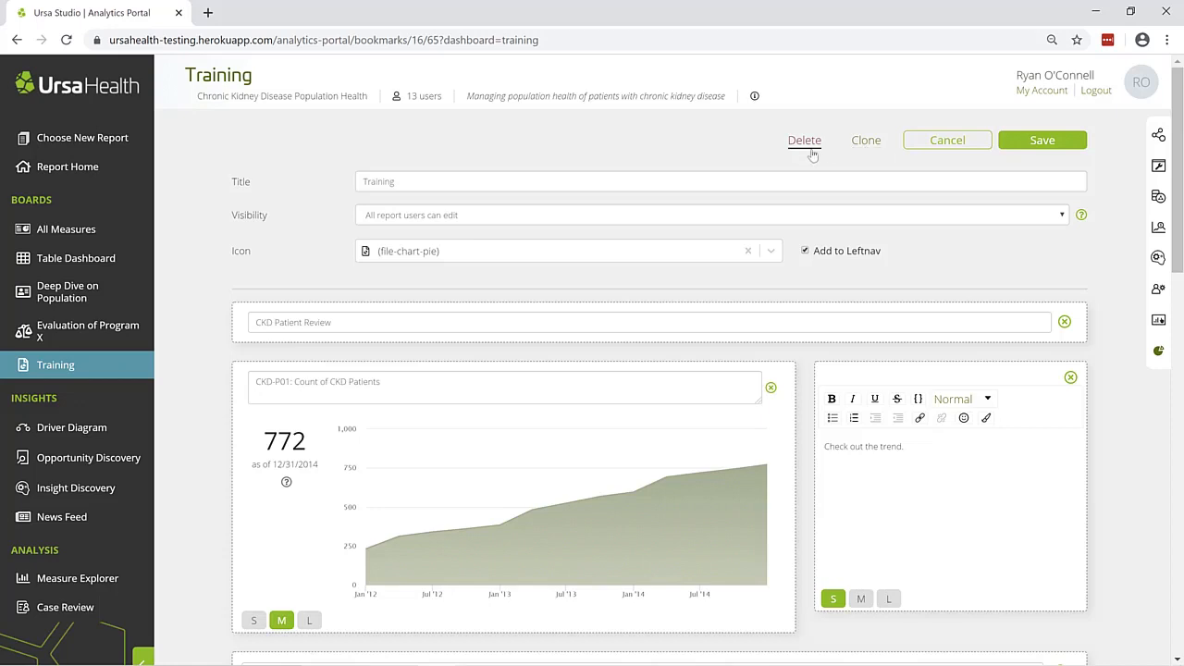
{"action": "left_click", "coordinate": [1018, 141]}
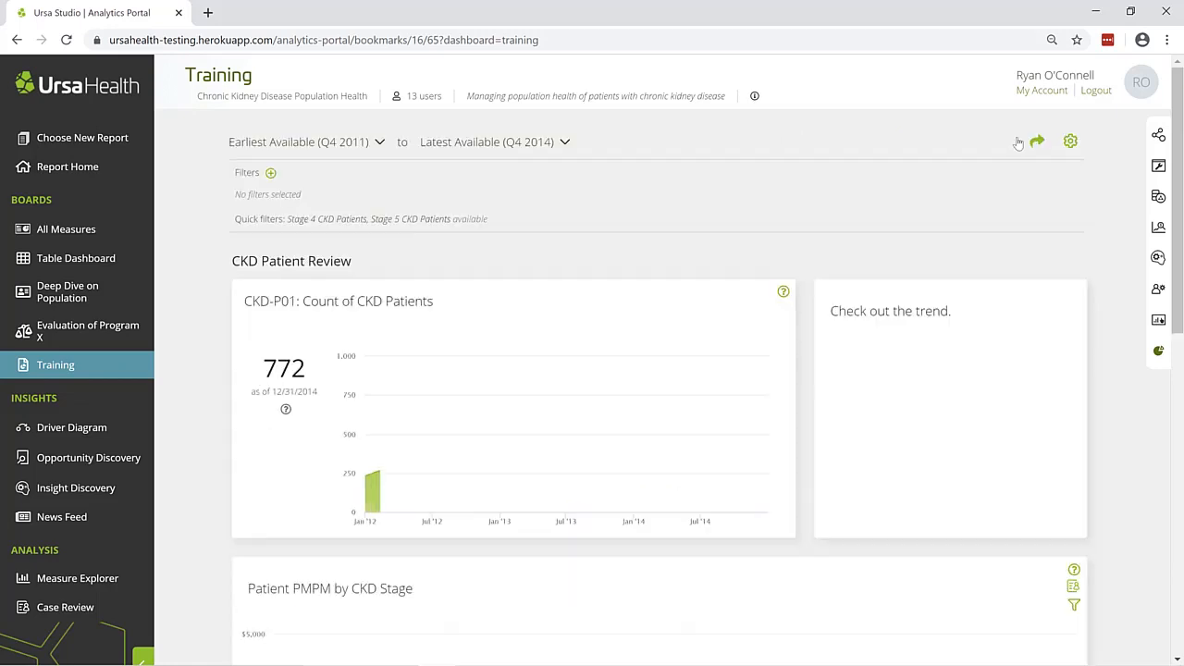